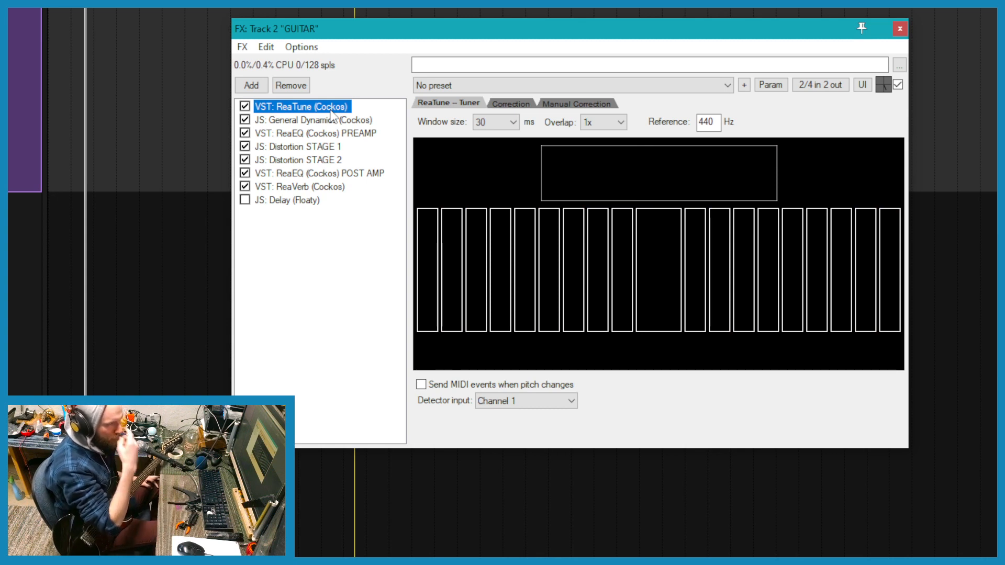
- Redraw the General Dynamics curve with a smooth, steep drop from about -65 dB down to full cut near -84 dB
{"action": "left_click", "coordinate": [316, 123]}
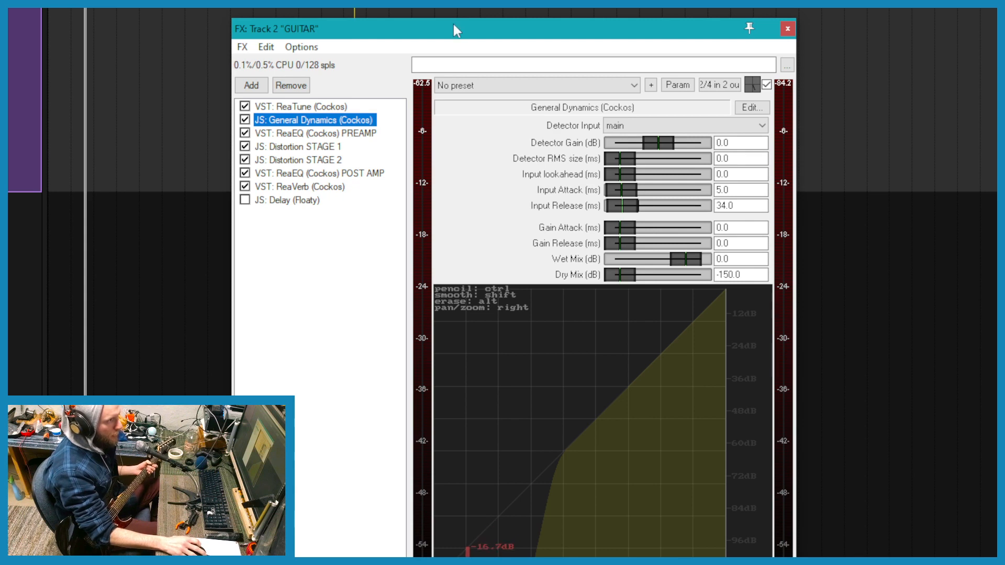
{"action": "left_click_drag", "start_coordinate": [455, 28], "coordinate": [459, 0]}
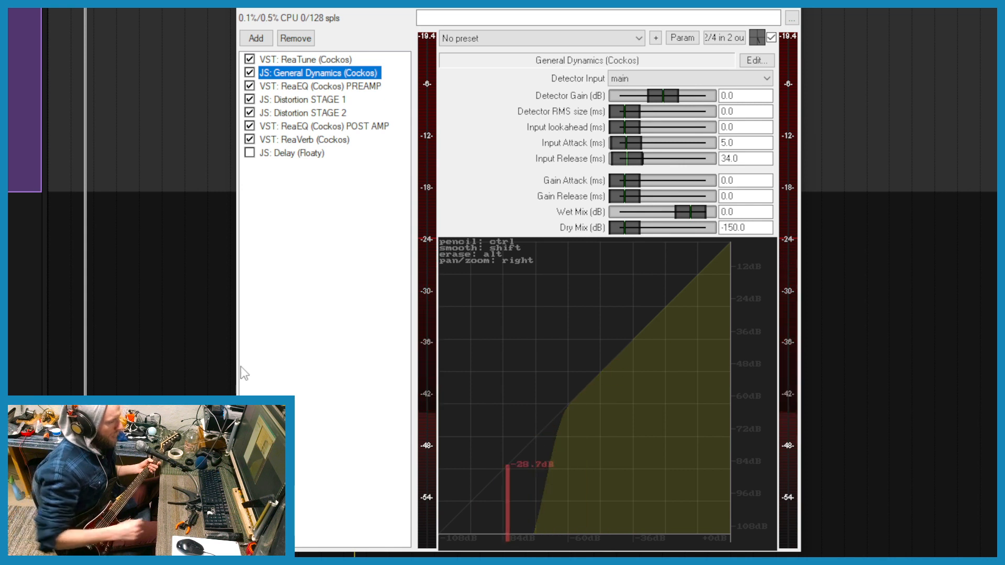
{"action": "left_click_drag", "start_coordinate": [507, 378], "coordinate": [657, 333]}
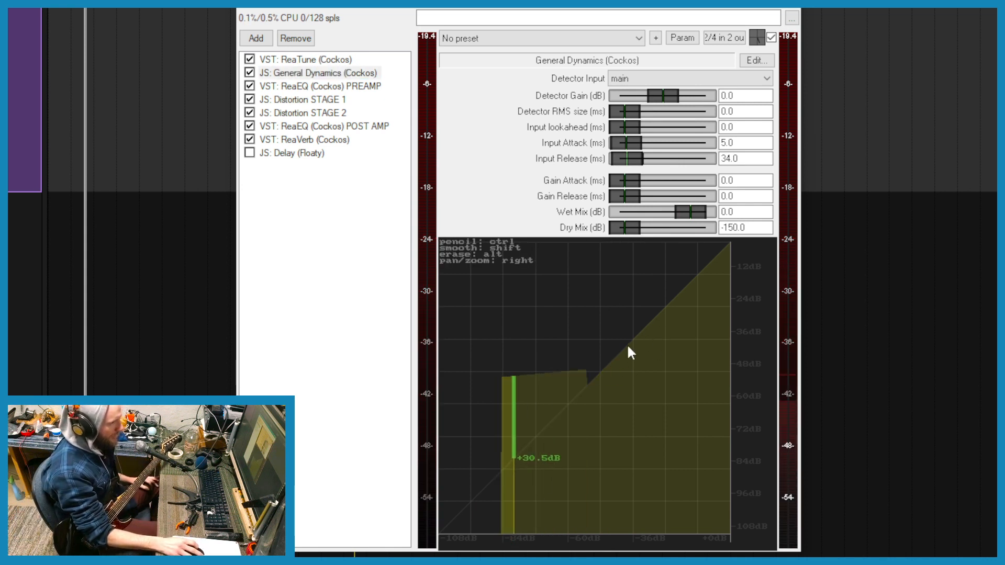
{"action": "left_click_drag", "start_coordinate": [568, 323], "coordinate": [519, 336]}
{"action": "mouse_move", "coordinate": [606, 369]}
{"action": "left_mouse_down"}
{"action": "mouse_move", "coordinate": [497, 495]}
{"action": "mouse_move", "coordinate": [482, 531]}
{"action": "left_mouse_up"}
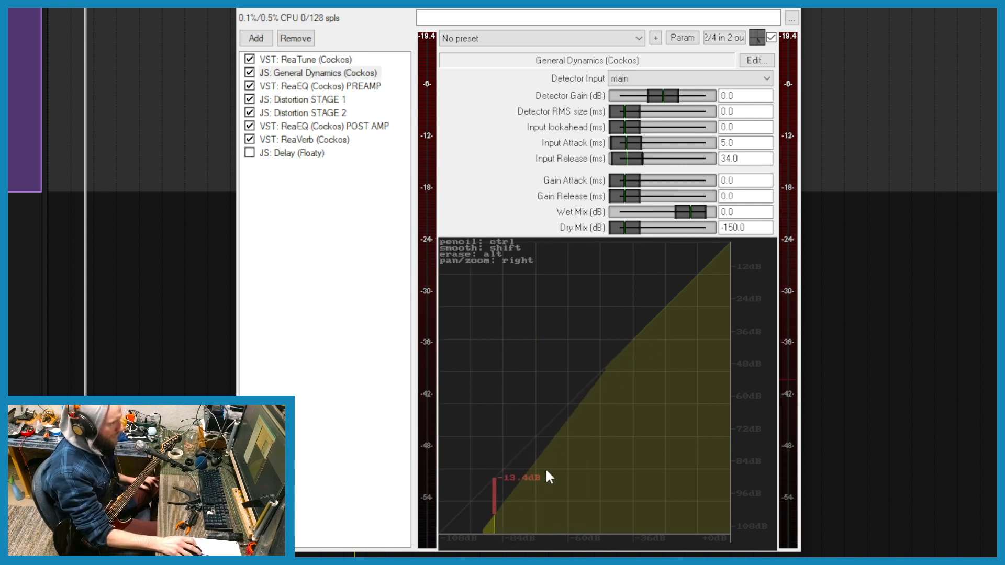
{"action": "left_click_drag", "start_coordinate": [553, 325], "coordinate": [494, 323]}
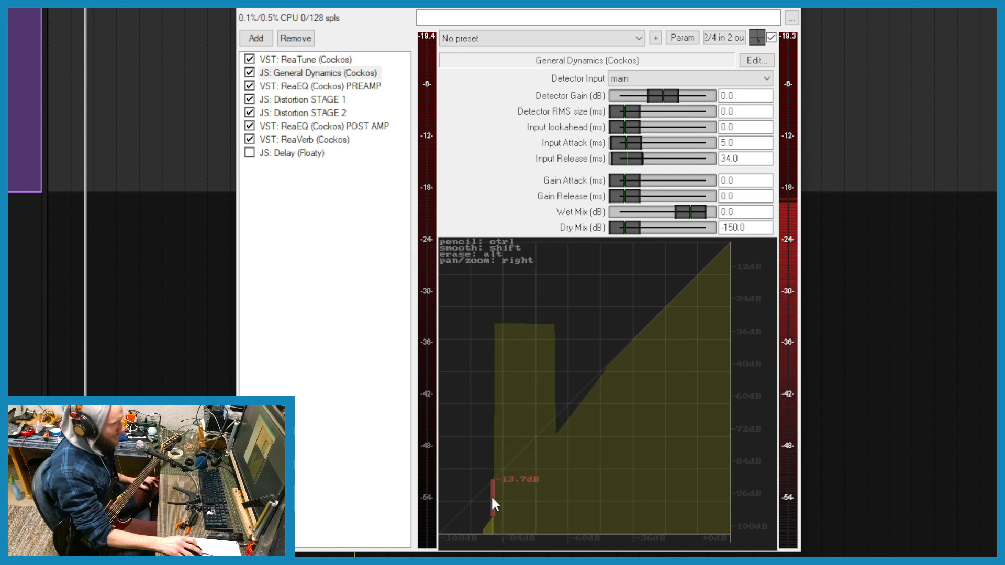
{"action": "left_click_drag", "start_coordinate": [496, 498], "coordinate": [470, 534]}
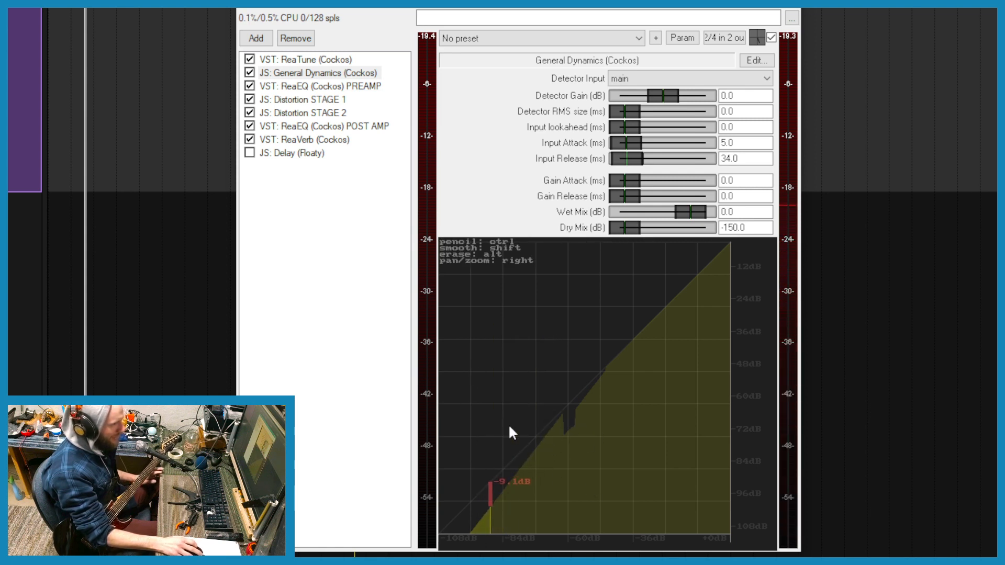
{"action": "left_click_drag", "start_coordinate": [547, 438], "coordinate": [520, 481]}
{"action": "left_click_drag", "start_coordinate": [516, 529], "coordinate": [468, 548]}
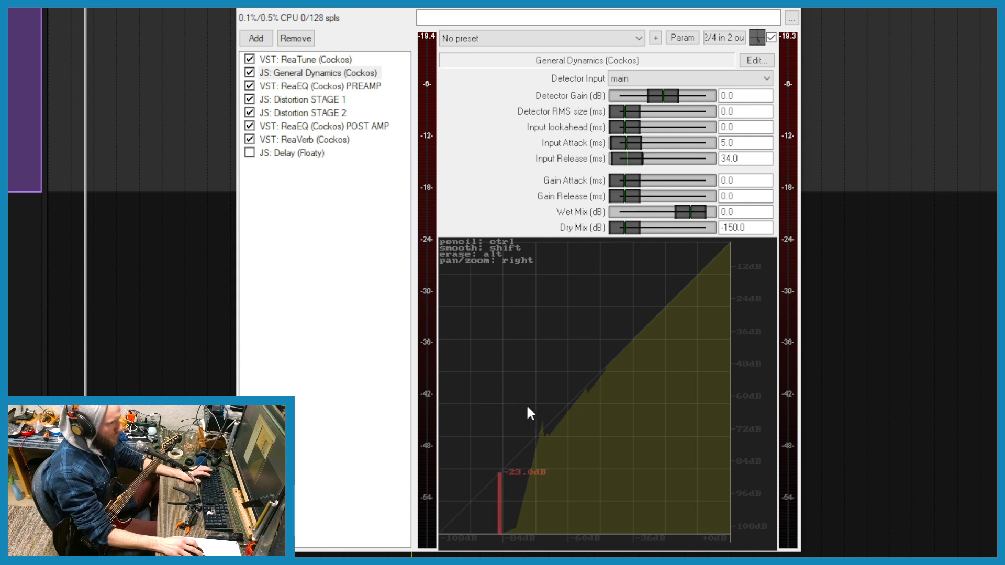
{"action": "mouse_move", "coordinate": [527, 407]}
{"action": "left_mouse_down"}
{"action": "mouse_move", "coordinate": [552, 410]}
{"action": "mouse_move", "coordinate": [616, 381]}
{"action": "mouse_move", "coordinate": [625, 416]}
{"action": "mouse_move", "coordinate": [634, 359]}
{"action": "mouse_move", "coordinate": [699, 285]}
{"action": "mouse_move", "coordinate": [531, 336]}
{"action": "mouse_move", "coordinate": [441, 491]}
{"action": "mouse_move", "coordinate": [602, 304]}
{"action": "left_mouse_up"}
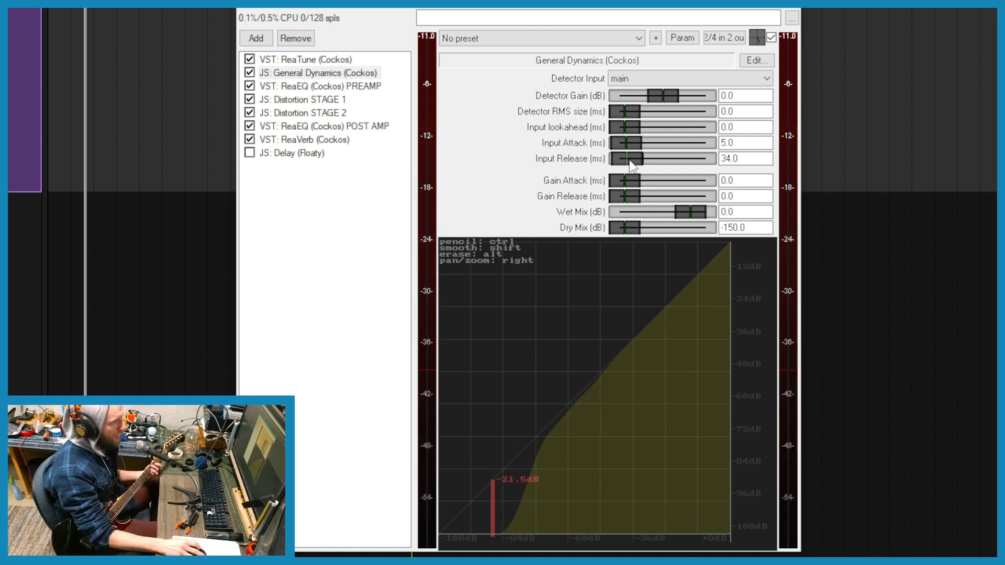
- Set the General Dynamics Input Release to 15 ms and Input Attack to 0 ms
{"action": "left_click_drag", "start_coordinate": [637, 160], "coordinate": [629, 166]}
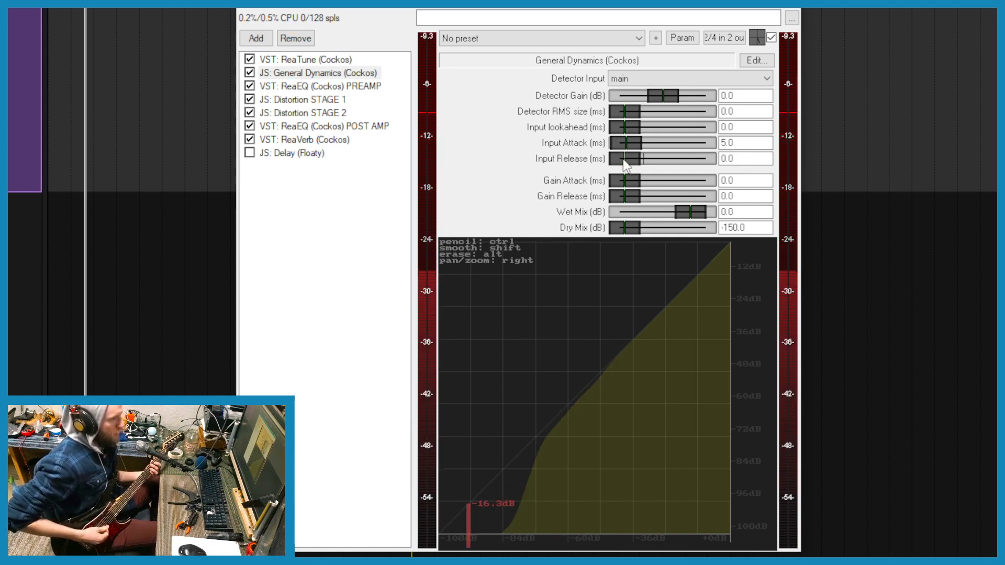
{"action": "left_click_drag", "start_coordinate": [740, 158], "coordinate": [676, 156]}
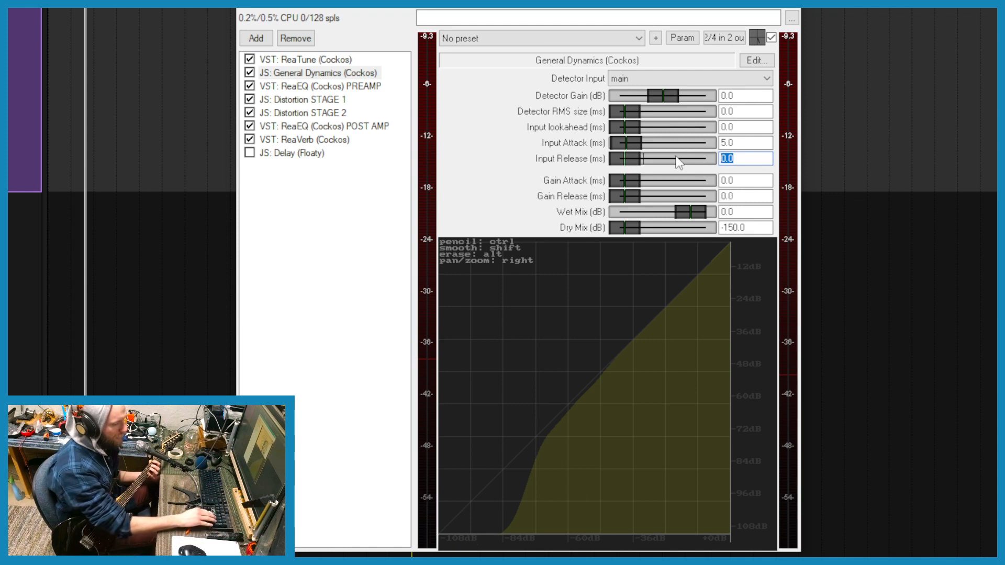
{"action": "type", "text": "15"}
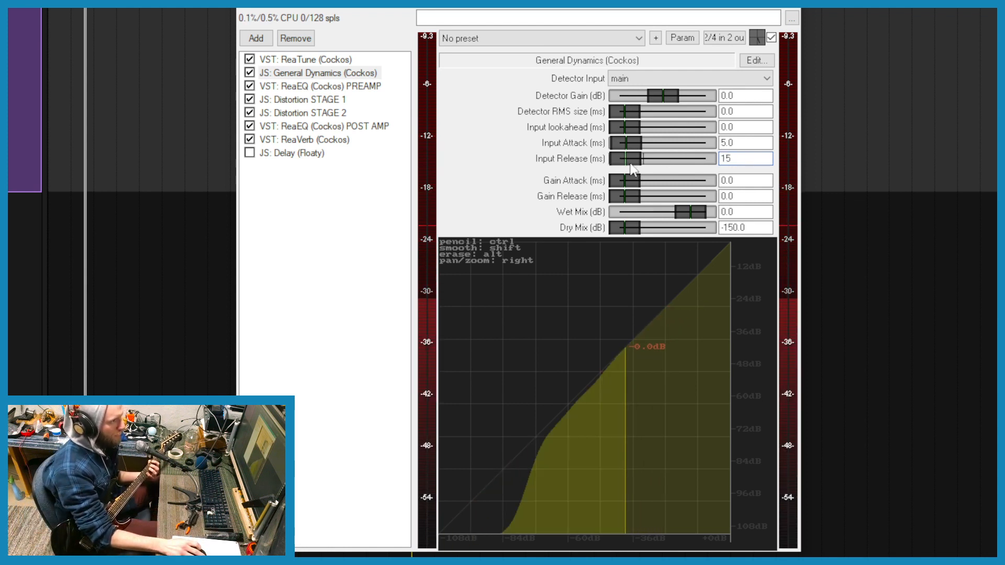
{"action": "key", "text": "Return"}
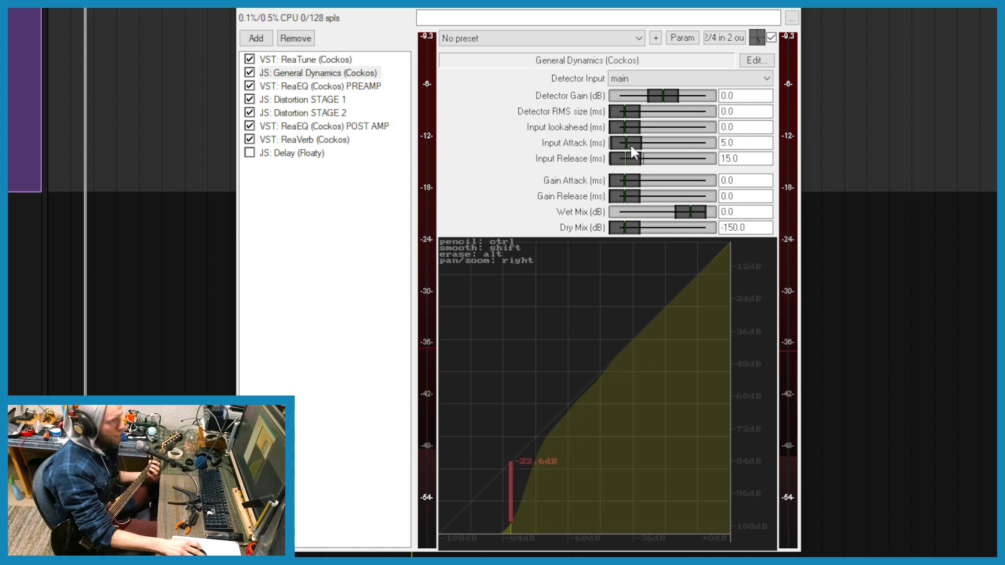
{"action": "left_click_drag", "start_coordinate": [630, 144], "coordinate": [611, 140]}
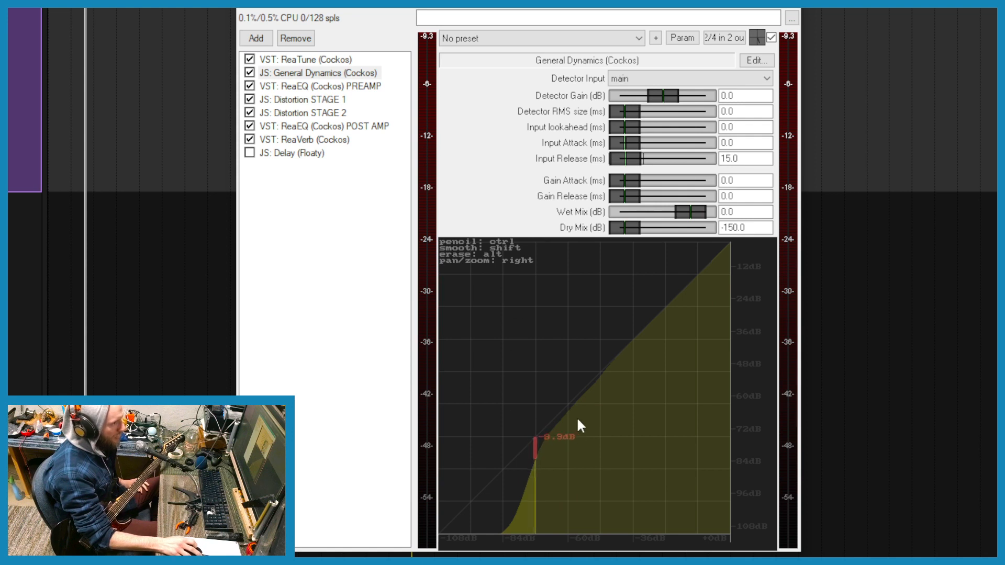
- Reshape the dynamics curve so its steep, smoothed drop starts higher, at about -56 dB
{"action": "mouse_move", "coordinate": [568, 410]}
{"action": "left_mouse_down"}
{"action": "mouse_move", "coordinate": [518, 547]}
{"action": "mouse_move", "coordinate": [487, 533]}
{"action": "mouse_move", "coordinate": [526, 532]}
{"action": "left_mouse_up"}
{"action": "mouse_move", "coordinate": [634, 490]}
{"action": "left_mouse_down"}
{"action": "mouse_move", "coordinate": [675, 388]}
{"action": "mouse_move", "coordinate": [518, 379]}
{"action": "left_mouse_up"}
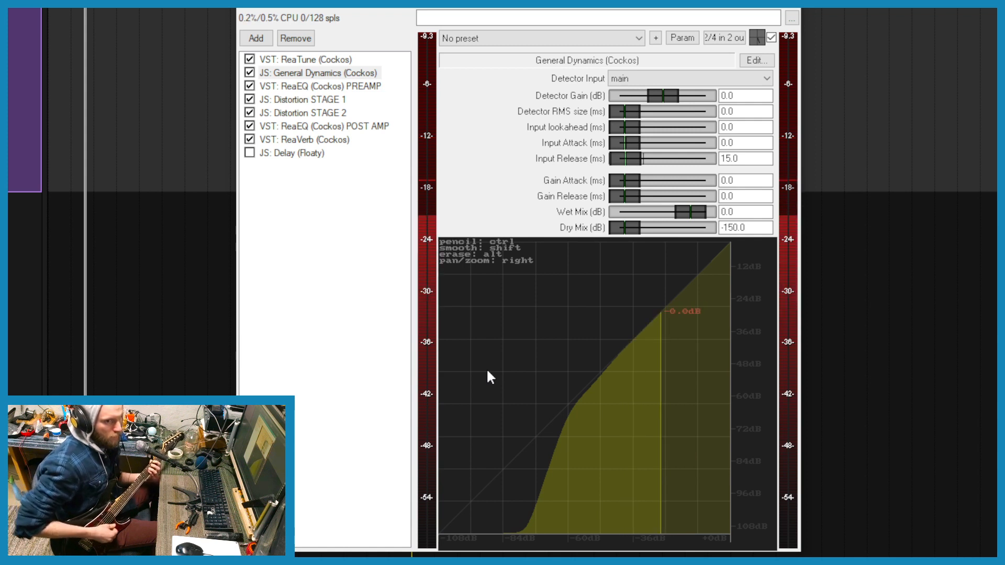
- Examine the settings of the PREAMP ReaEQ and the Distortion STAGE 1 effect
{"action": "left_click", "coordinate": [337, 87]}
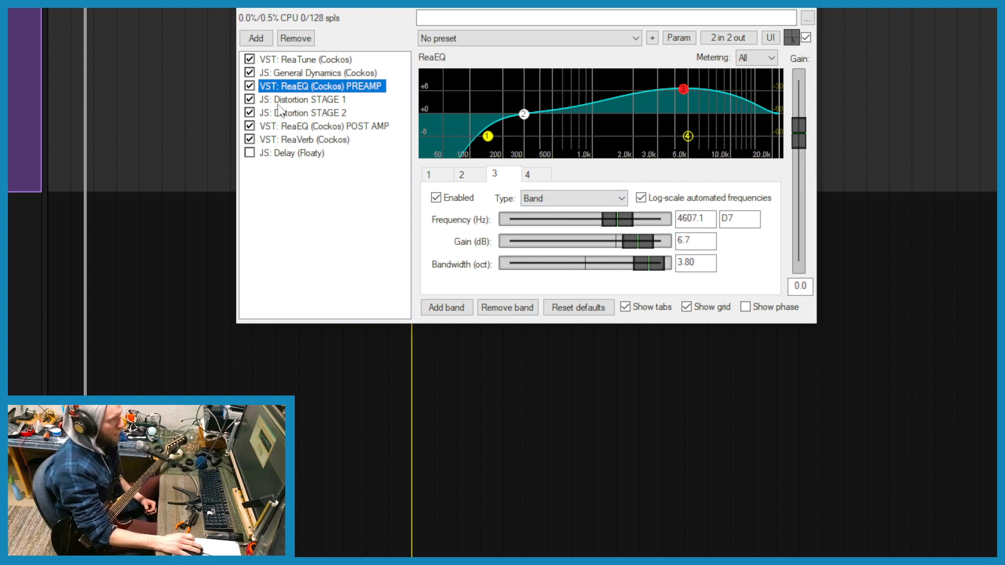
{"action": "left_click", "coordinate": [302, 99]}
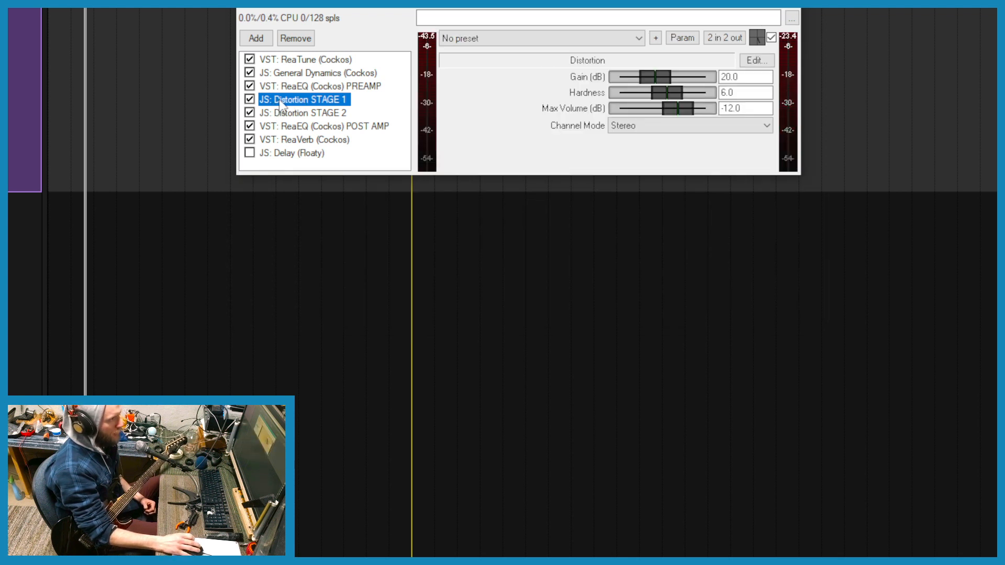
- Add a JS: Distortion effect to the chain using the filter "dist", and remove it again
{"action": "left_click", "coordinate": [256, 38]}
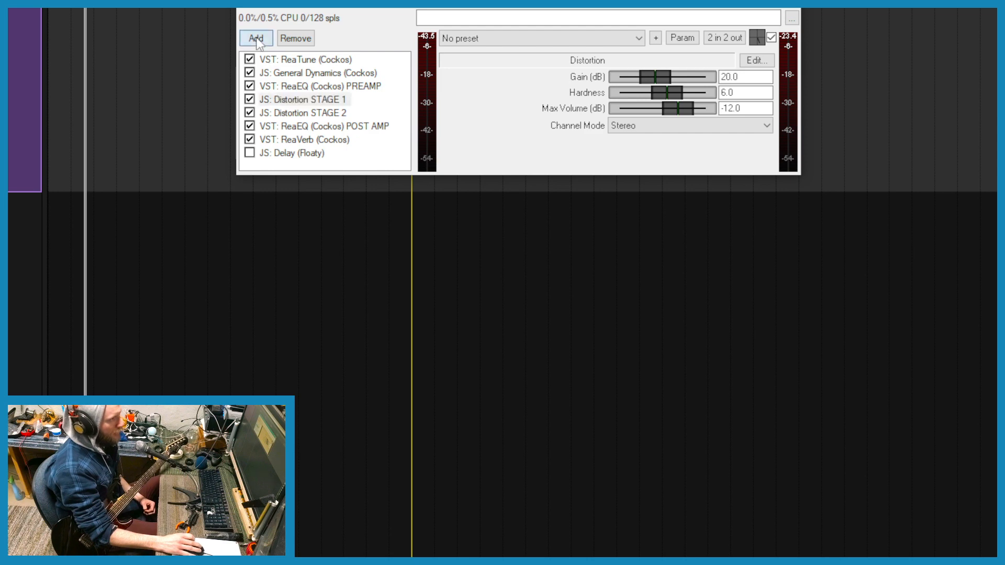
{"action": "left_click", "coordinate": [396, 50]}
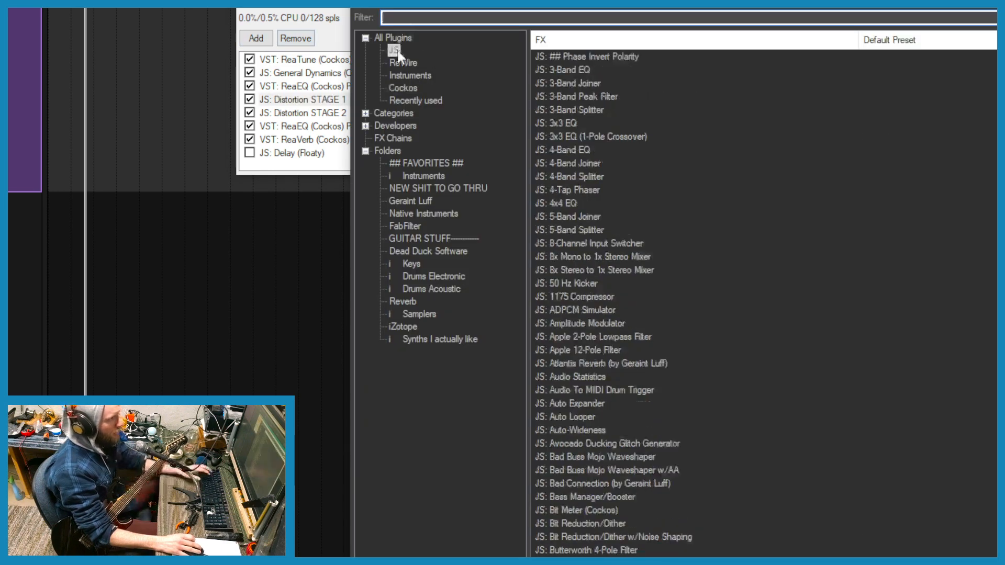
{"action": "left_click", "coordinate": [423, 17]}
{"action": "type", "text": "d"}
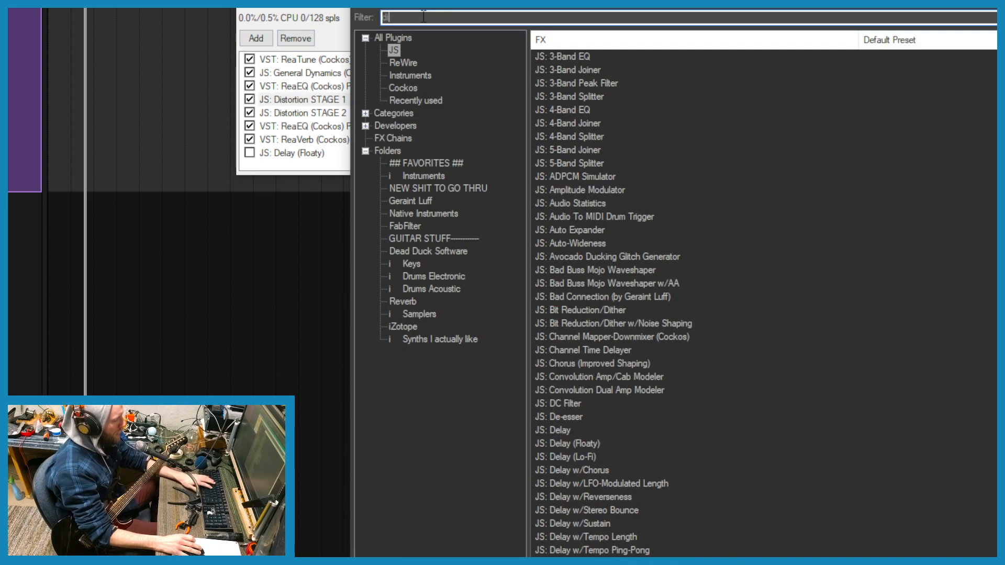
{"action": "type", "text": "ist"}
{"action": "left_click", "coordinate": [569, 57]}
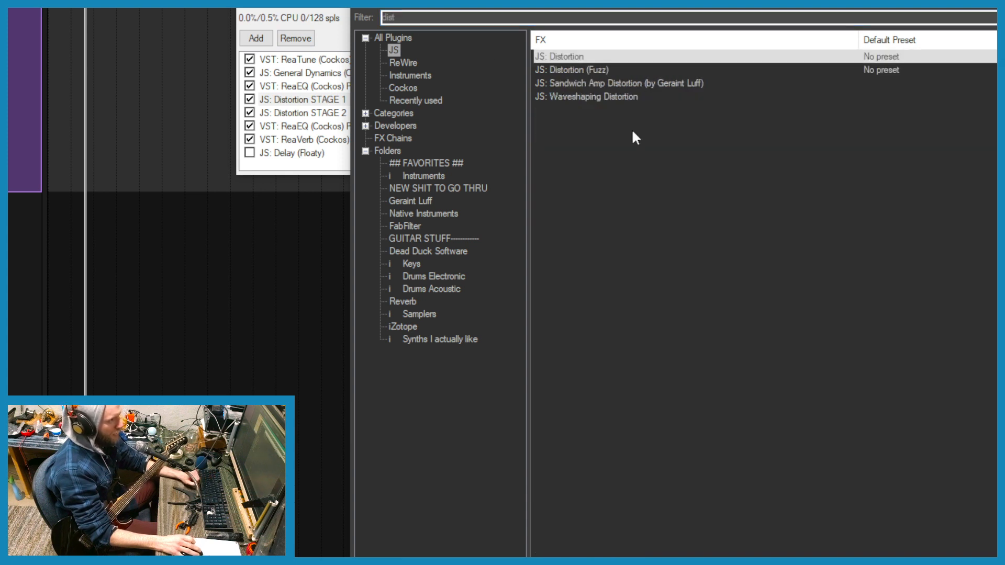
{"action": "double_click", "coordinate": [561, 55]}
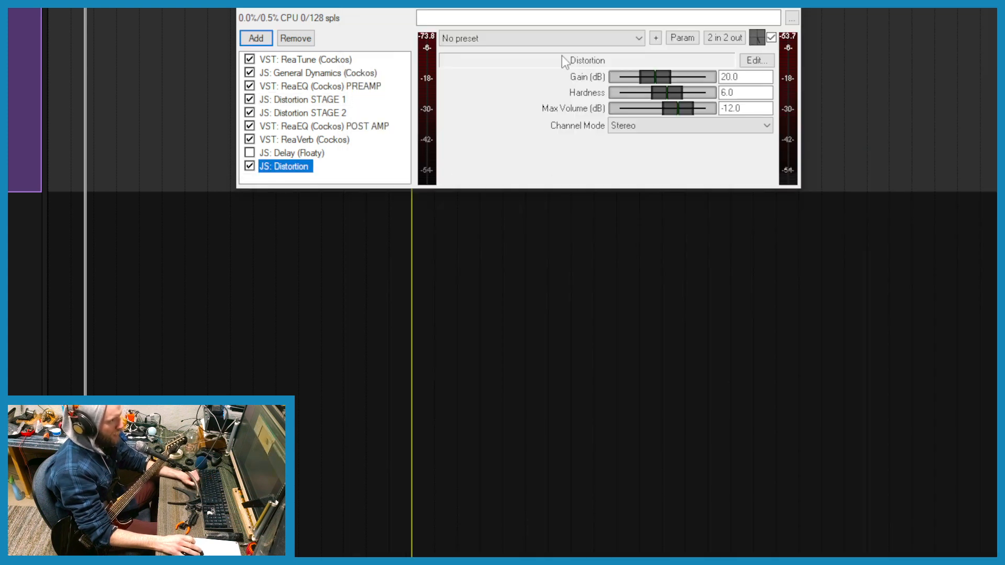
{"action": "left_click", "coordinate": [295, 38]}
- Review the Max Volume, Hardness and Gain values of Distortion STAGE 1
{"action": "left_click", "coordinate": [306, 100]}
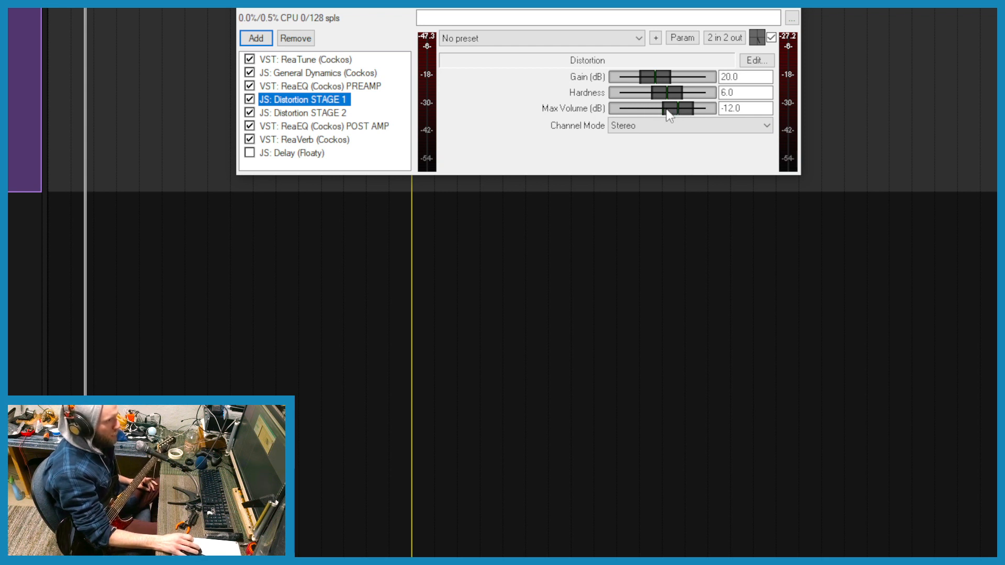
{"action": "left_click_drag", "start_coordinate": [744, 109], "coordinate": [656, 111]}
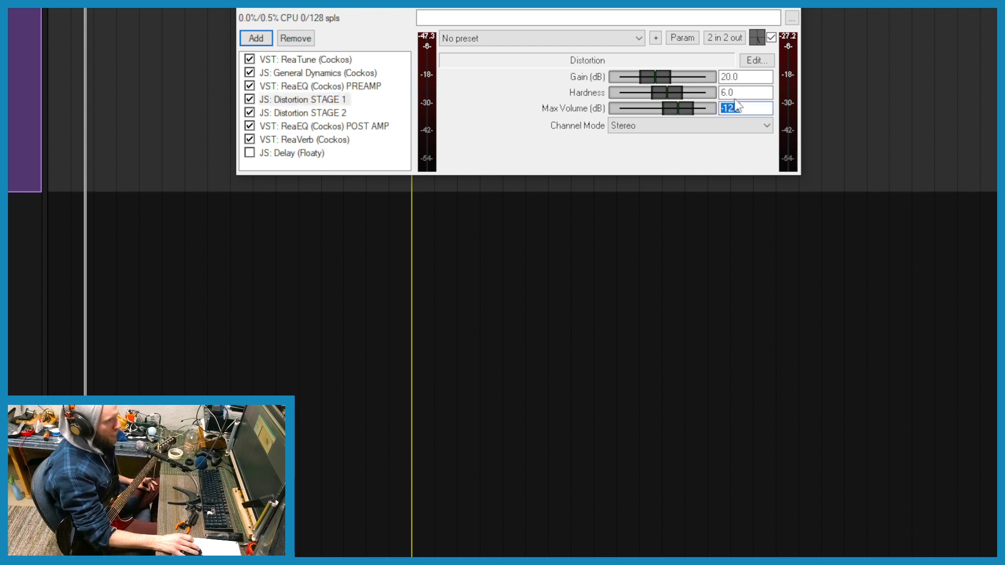
{"action": "left_click_drag", "start_coordinate": [737, 93], "coordinate": [535, 96]}
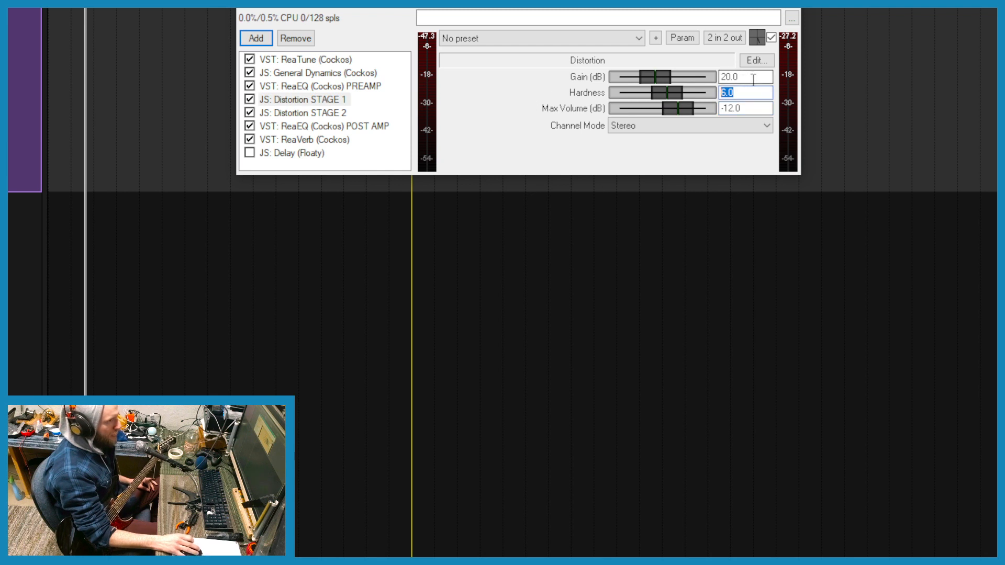
{"action": "left_click_drag", "start_coordinate": [759, 77], "coordinate": [423, 85]}
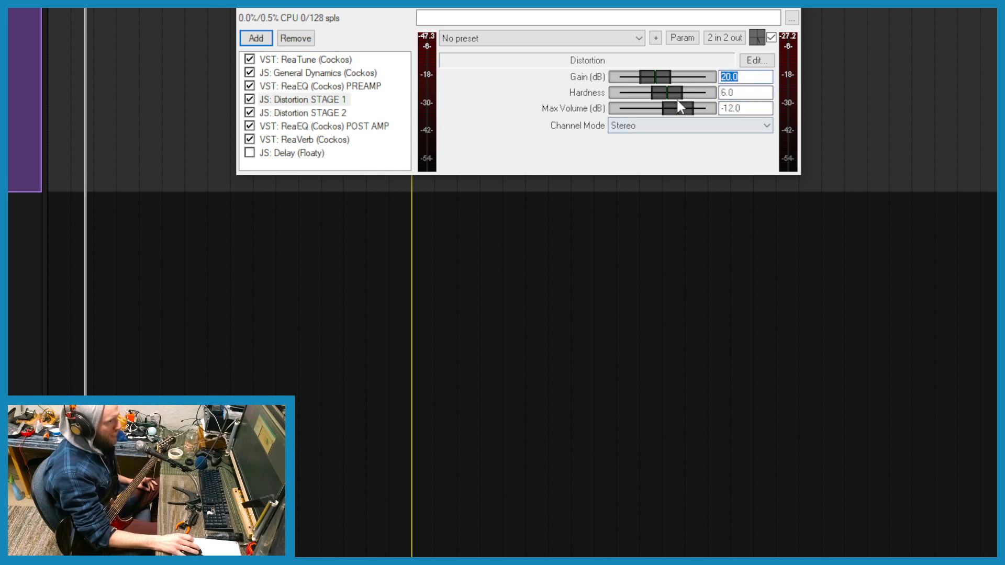
- Audition the distortion stages by bypassing both, enabling only STAGE 1, and switching to only STAGE 2
{"action": "left_click", "coordinate": [249, 112]}
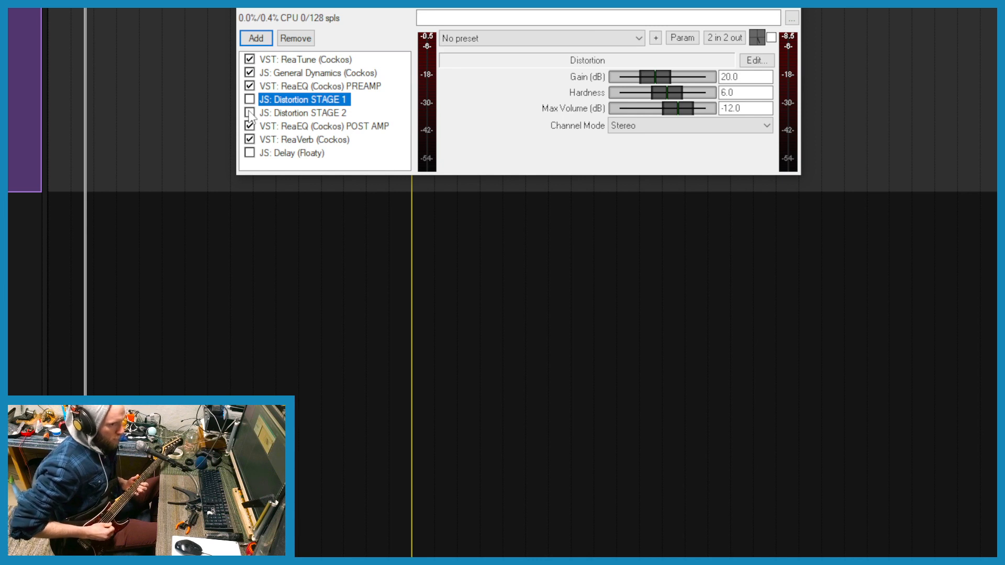
{"action": "left_click", "coordinate": [250, 99]}
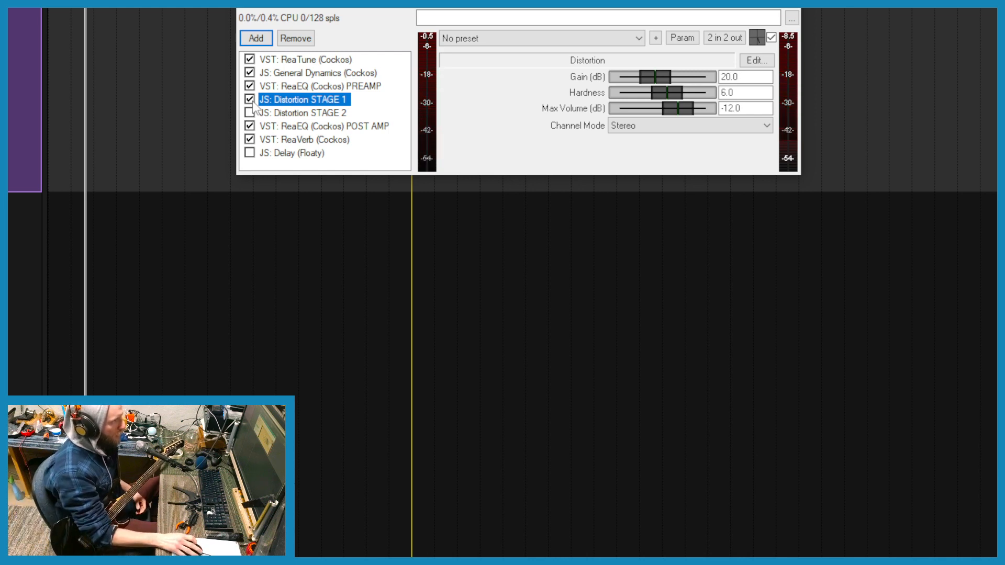
{"action": "left_click", "coordinate": [250, 99]}
{"action": "left_click", "coordinate": [250, 112]}
- Compare the settings of Distortion STAGE 2 with those of STAGE 1, and re-enable STAGE 1
{"action": "left_click", "coordinate": [284, 112]}
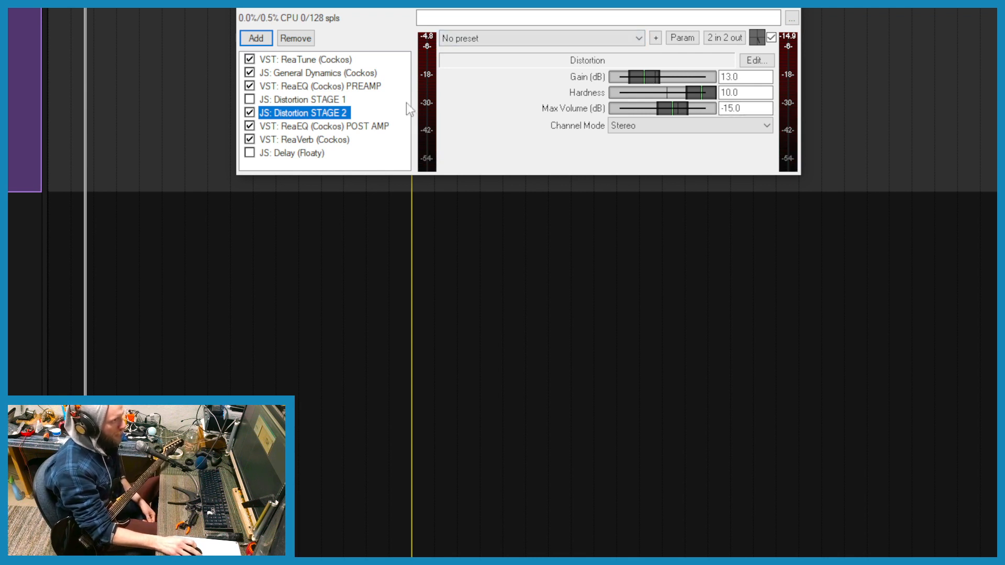
{"action": "left_click", "coordinate": [297, 100]}
{"action": "left_click", "coordinate": [294, 113]}
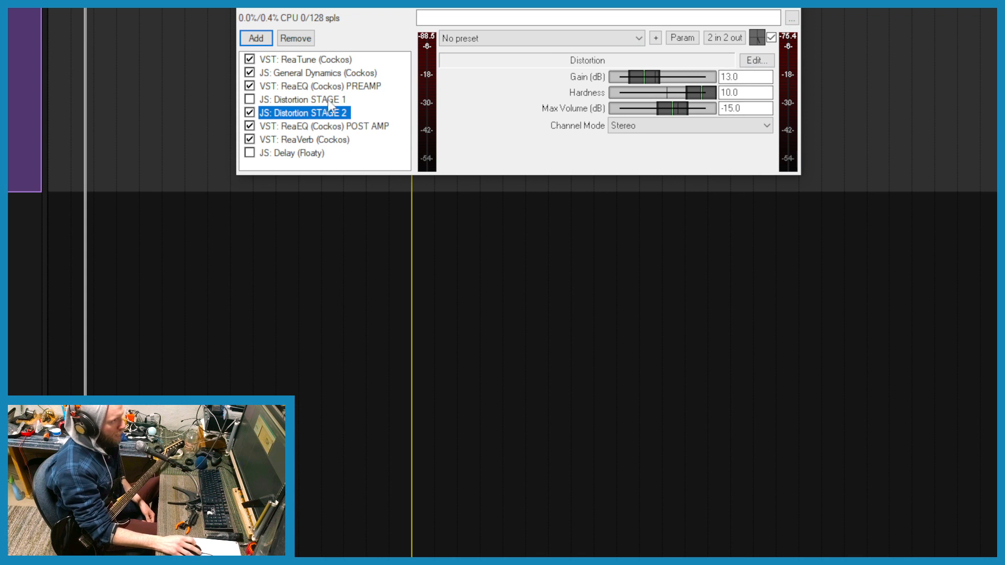
{"action": "left_click", "coordinate": [749, 110]}
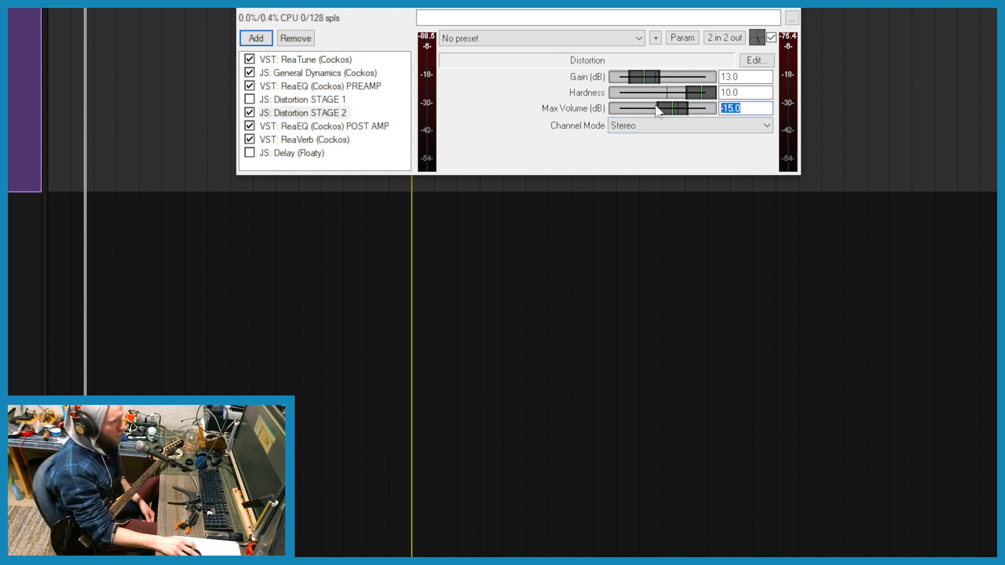
{"action": "left_click", "coordinate": [327, 99]}
{"action": "left_click", "coordinate": [325, 112]}
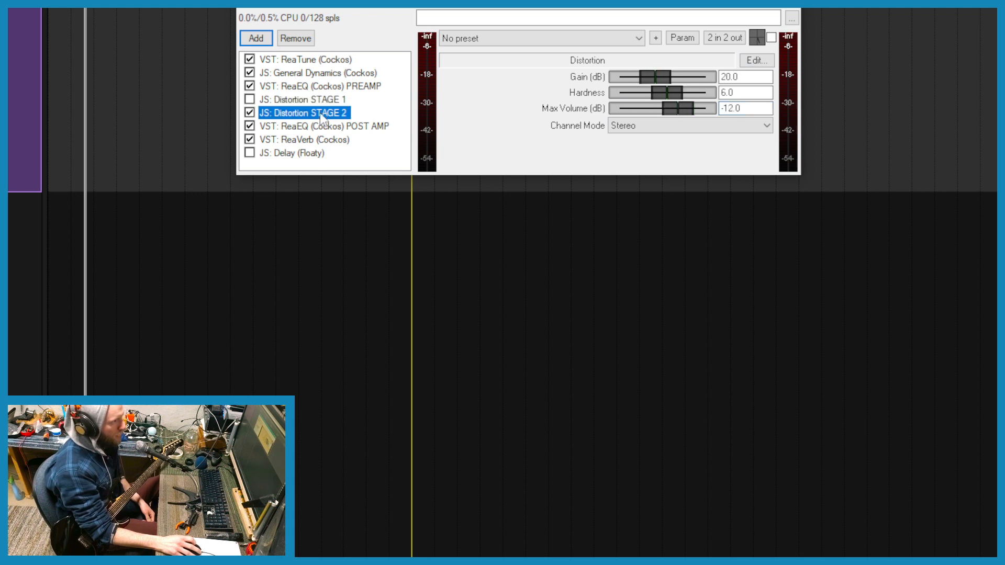
{"action": "left_click", "coordinate": [251, 99]}
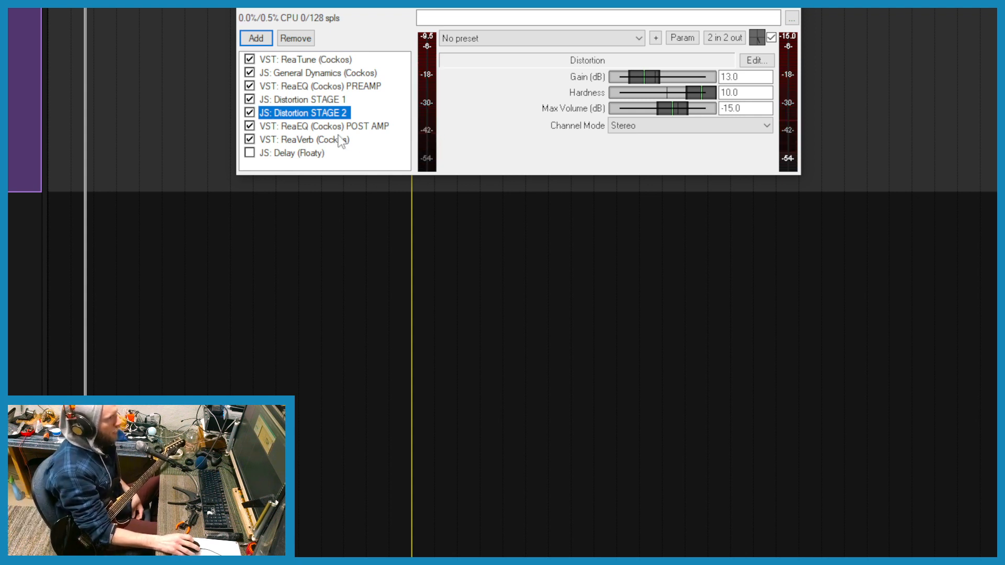
- Show the POST AMP ReaEQ settings and bypass that effect
{"action": "left_click", "coordinate": [325, 127]}
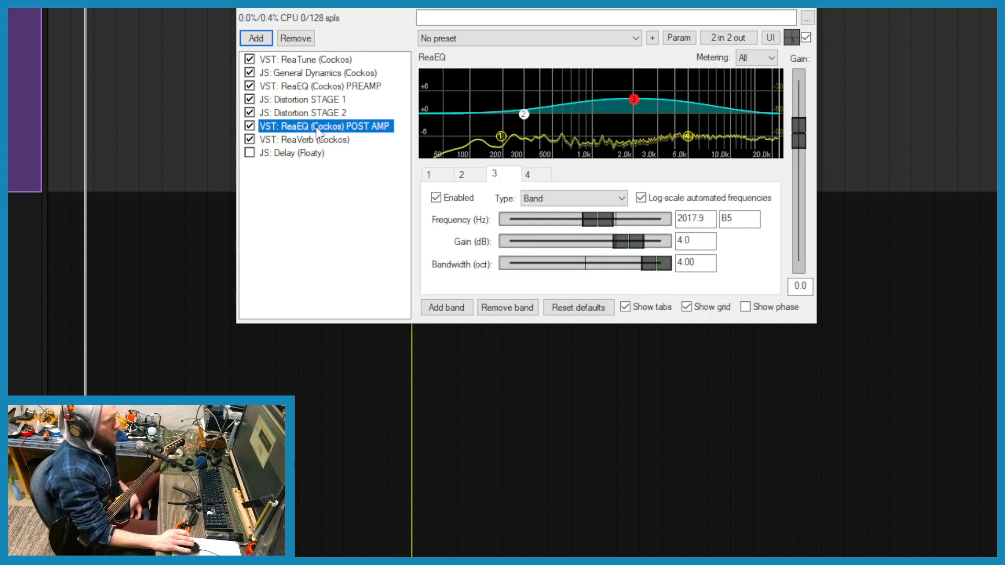
{"action": "mouse_move", "coordinate": [635, 105]}
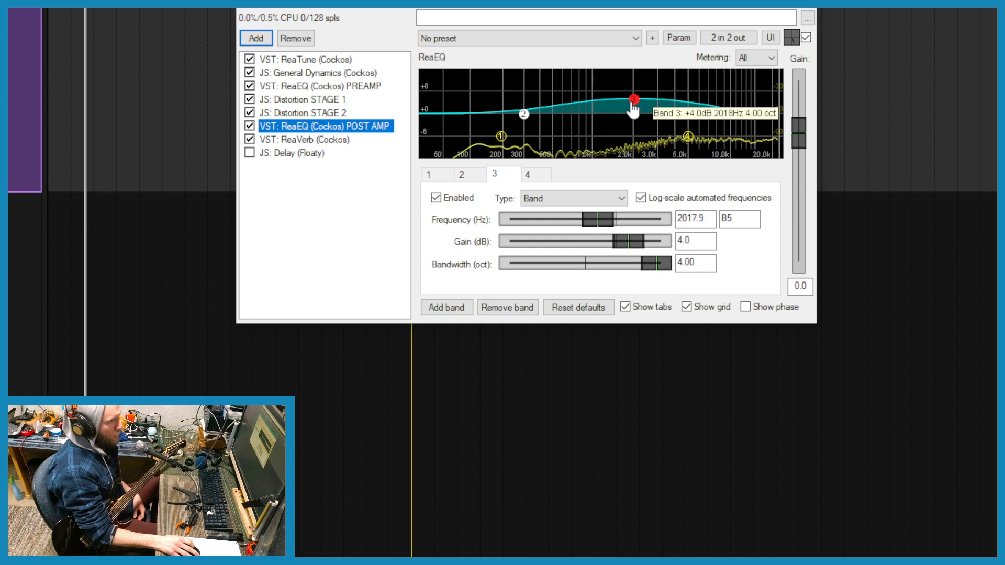
{"action": "left_click", "coordinate": [249, 126]}
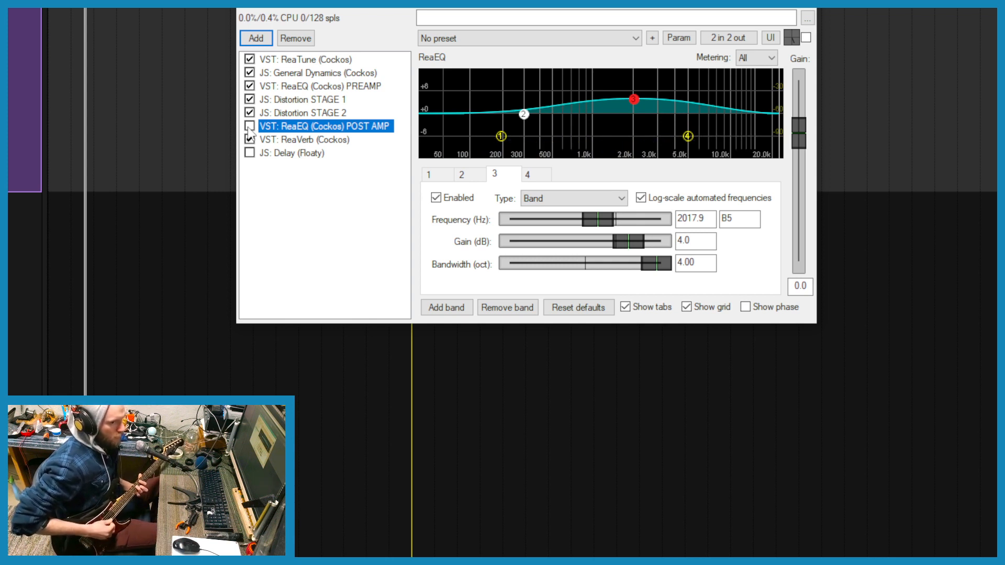
- Re-enable the POST AMP ReaEQ and show the existing ReaVerb's cabinet impulse response settings
{"action": "left_click", "coordinate": [249, 128]}
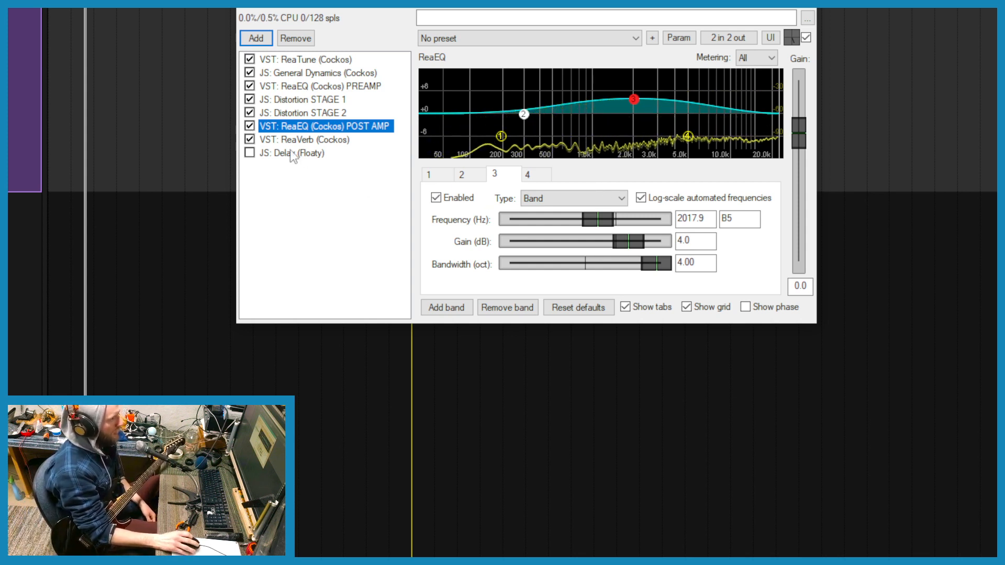
{"action": "left_click", "coordinate": [310, 140]}
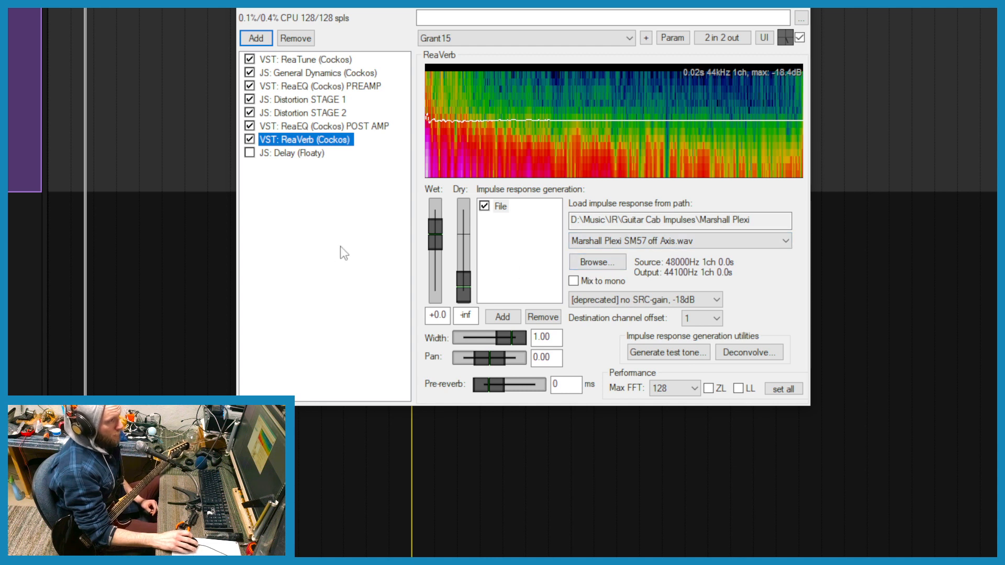
{"action": "left_click", "coordinate": [523, 257]}
{"action": "left_click", "coordinate": [312, 139]}
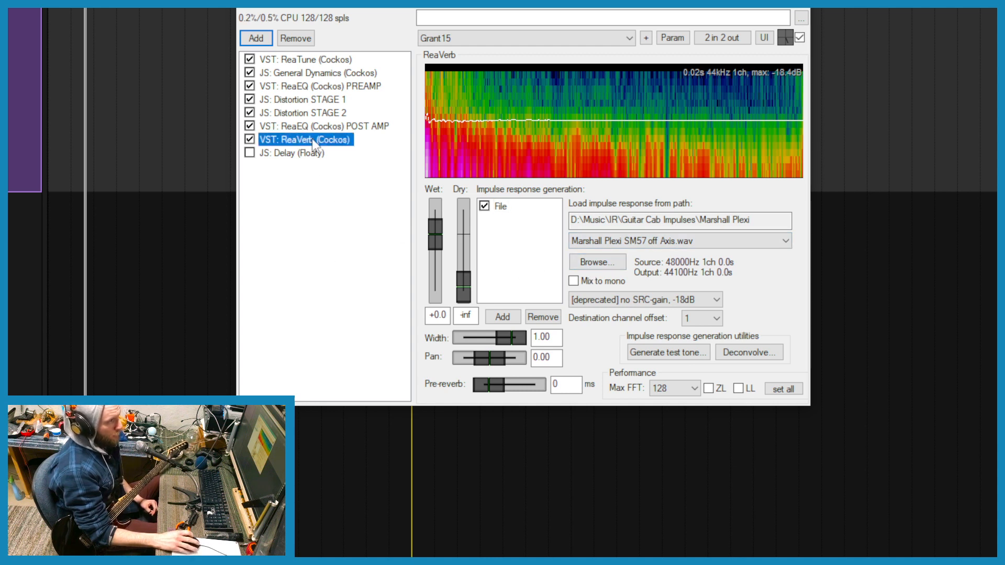
- Bypass the existing ReaVerb and add a second ReaVerb from the Cockos plug-ins to the end of the chain
{"action": "double_click", "coordinate": [306, 190]}
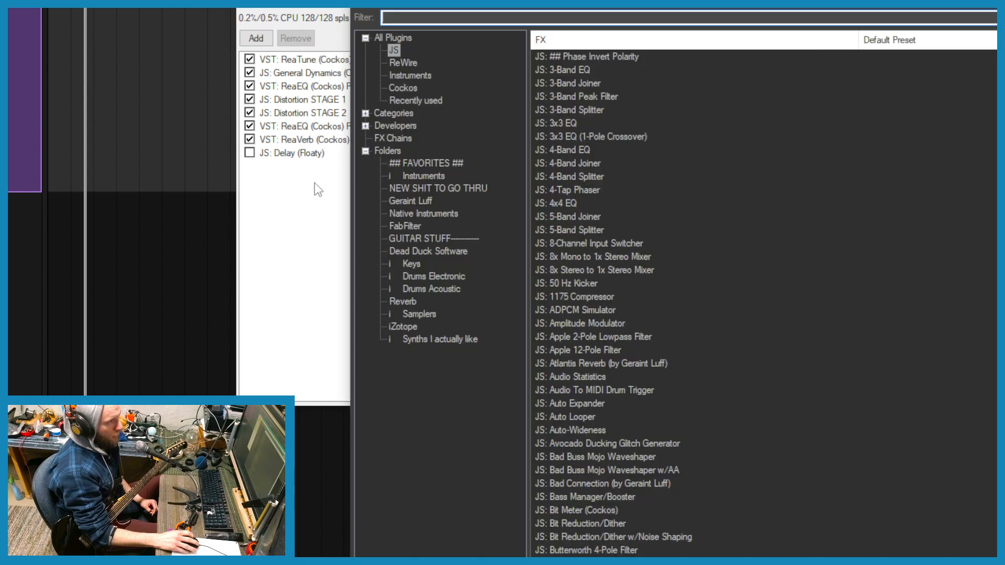
{"action": "left_click", "coordinate": [298, 176]}
{"action": "left_click", "coordinate": [249, 139]}
{"action": "double_click", "coordinate": [330, 198]}
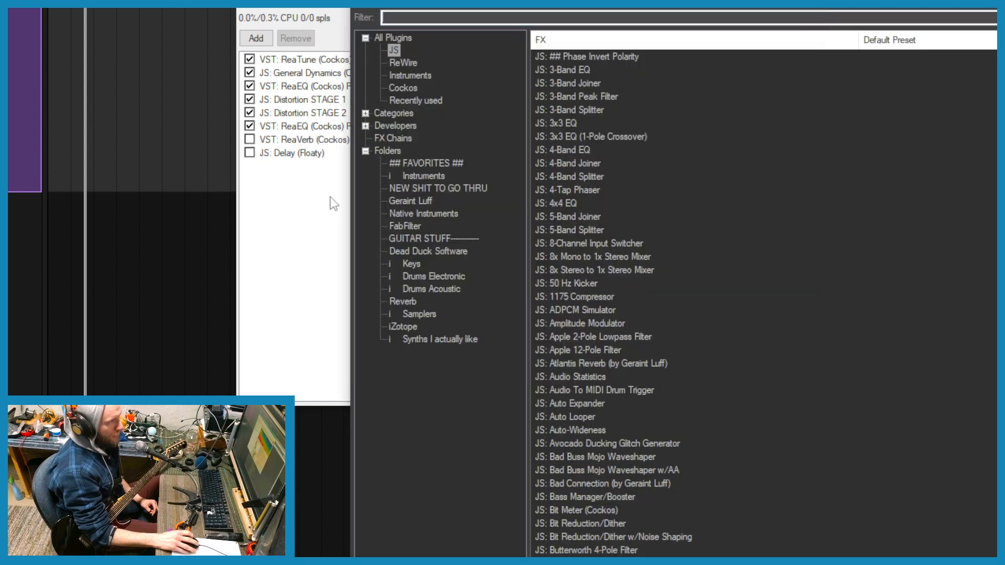
{"action": "left_click", "coordinate": [403, 90]}
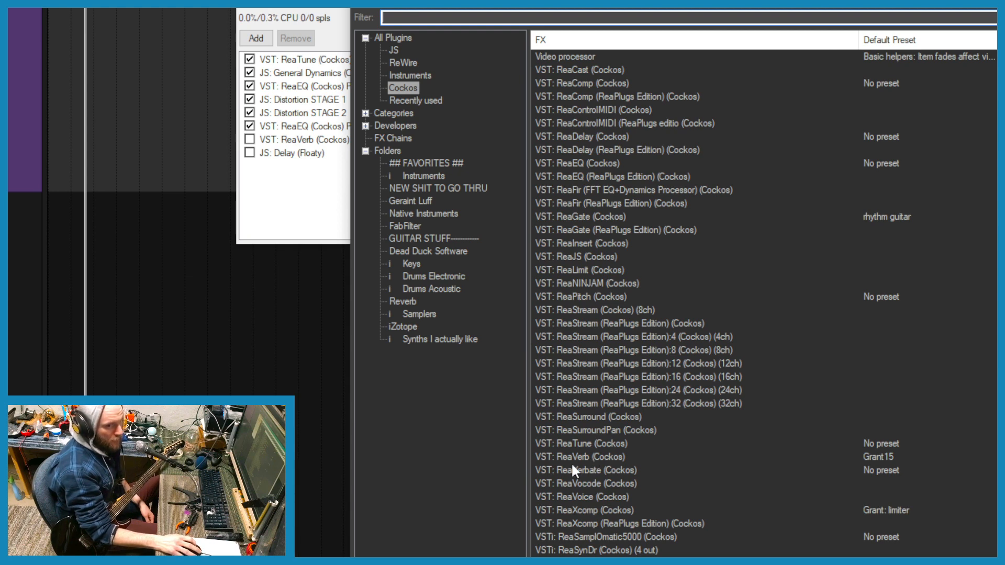
{"action": "left_click", "coordinate": [587, 457]}
{"action": "double_click", "coordinate": [601, 460]}
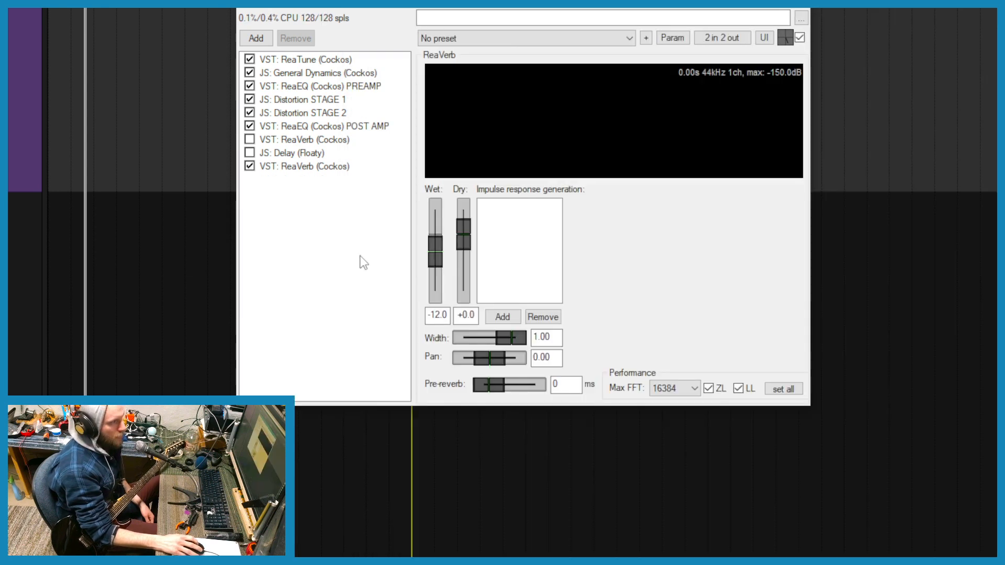
- Set the new ReaVerb's dry level to -inf and its wet level to +0.0
{"action": "left_click", "coordinate": [321, 167]}
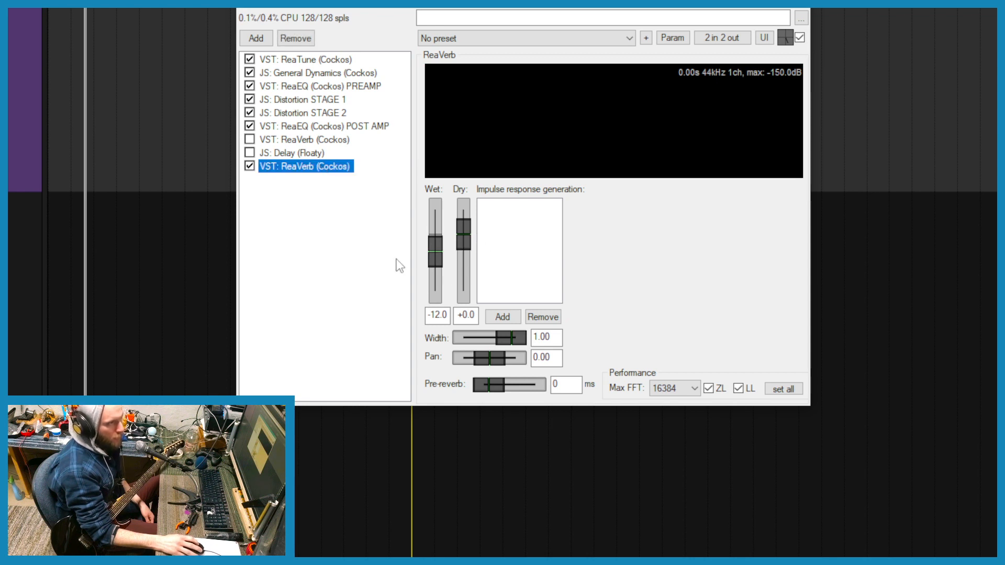
{"action": "left_click", "coordinate": [463, 236]}
{"action": "left_click_drag", "start_coordinate": [464, 242], "coordinate": [465, 295]}
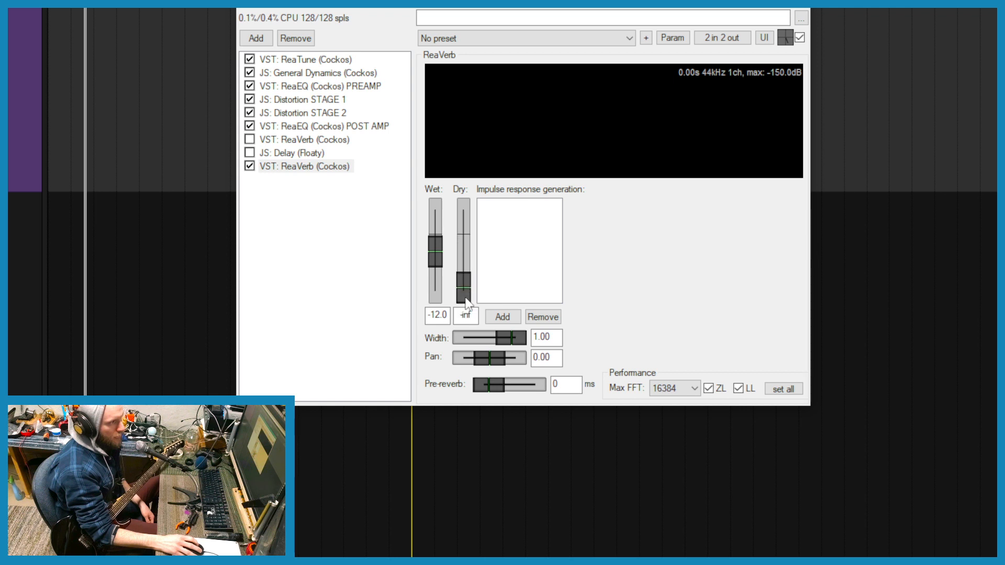
{"action": "double_click", "coordinate": [434, 257]}
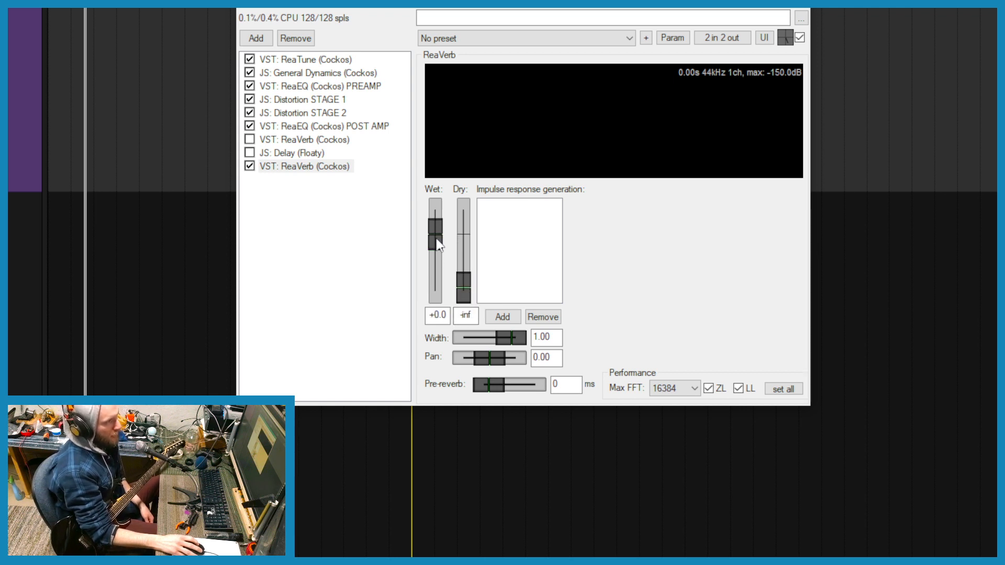
- Add the file "Marshall Plexi SM57 off Axis.wav" as the new ReaVerb's impulse response
{"action": "left_click", "coordinate": [507, 316]}
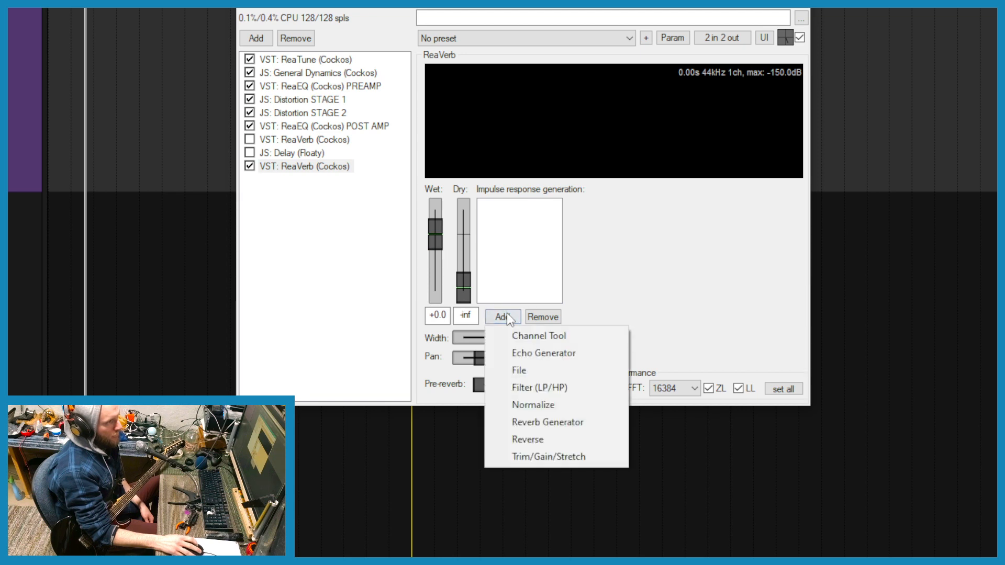
{"action": "left_click", "coordinate": [507, 372]}
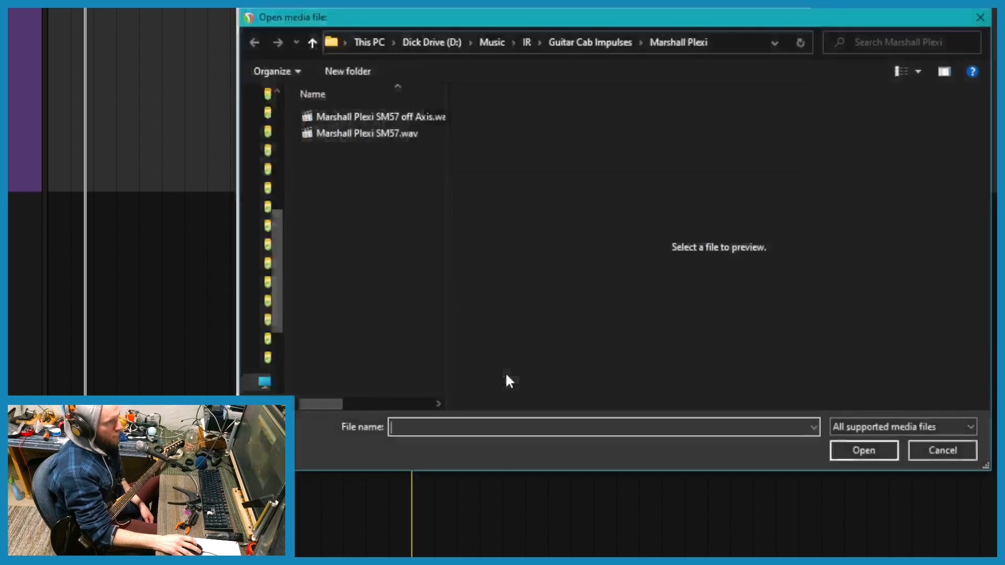
{"action": "left_click", "coordinate": [420, 116]}
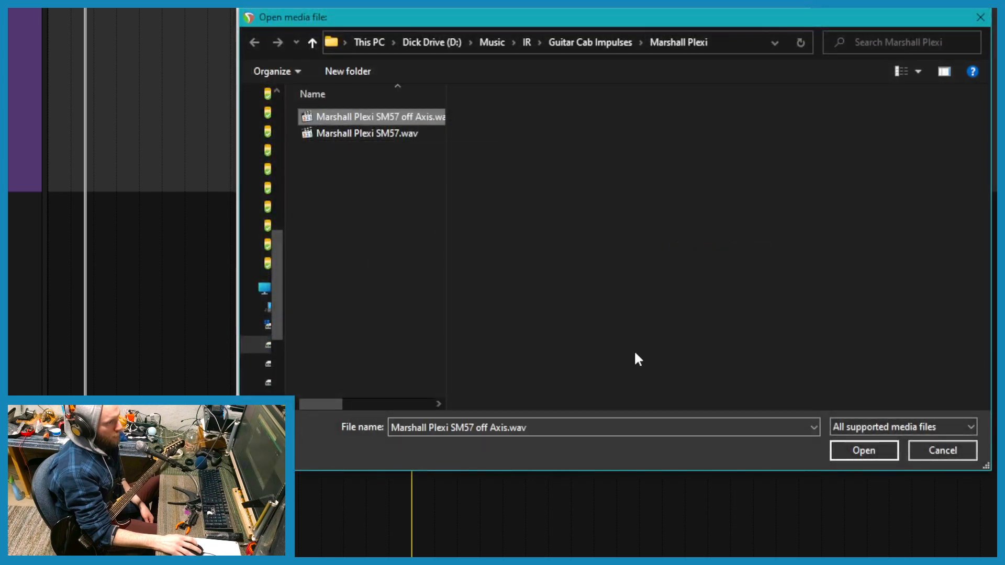
{"action": "left_click", "coordinate": [863, 450]}
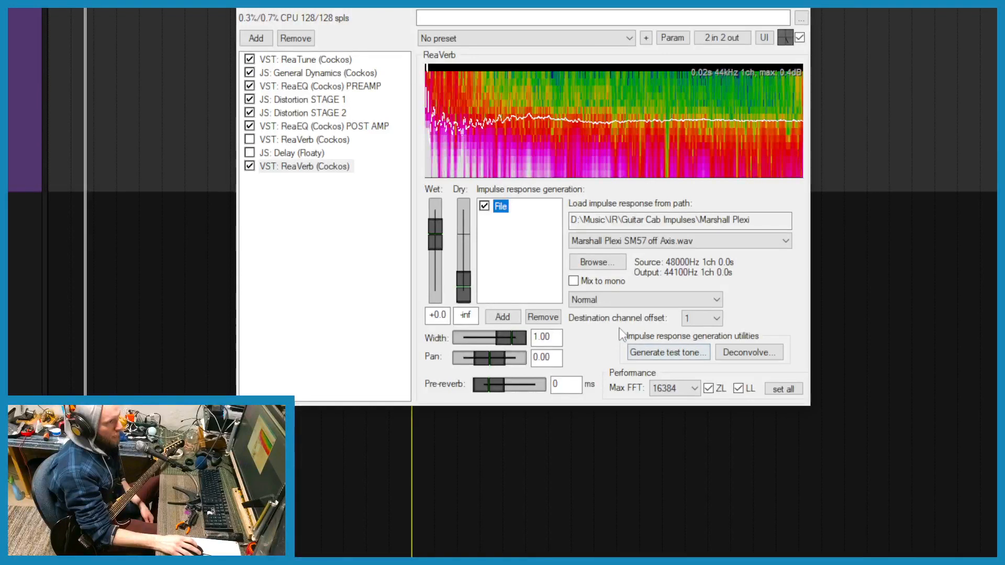
- Set the loaded impulse response's gain mode to "Apply -18dB gain", keeping the new ReaVerb enabled
{"action": "left_click", "coordinate": [636, 302]}
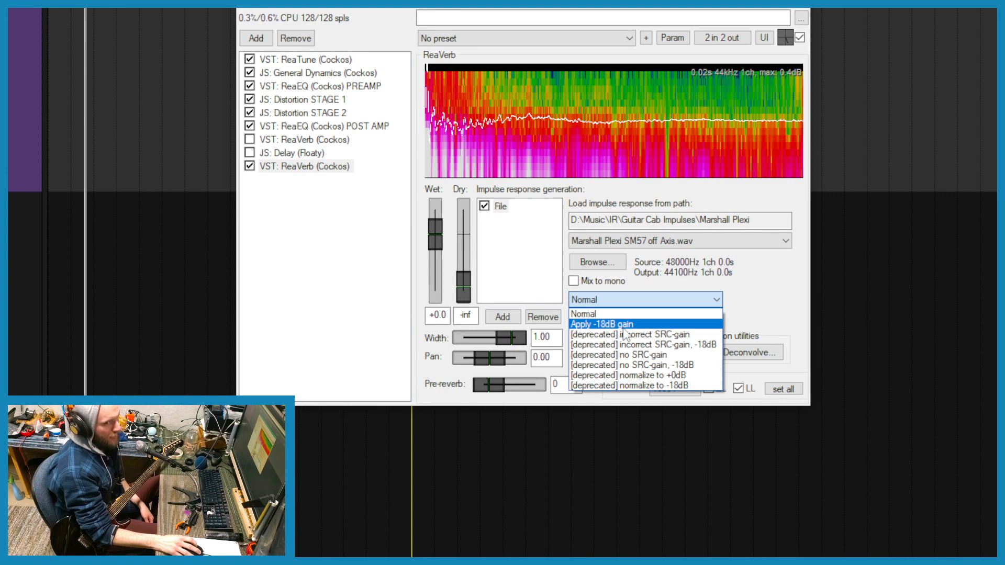
{"action": "left_click", "coordinate": [639, 325]}
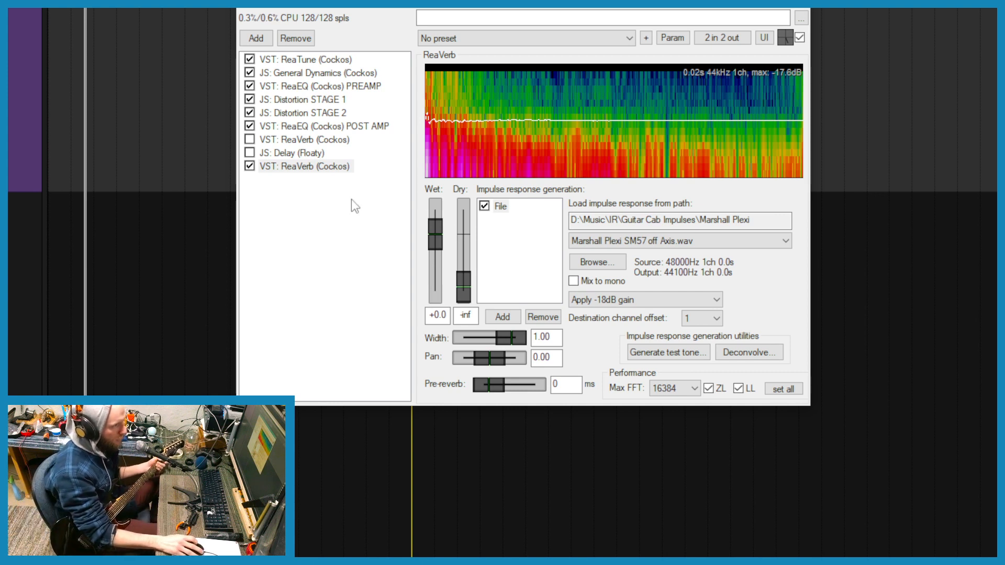
{"action": "left_click", "coordinate": [252, 168]}
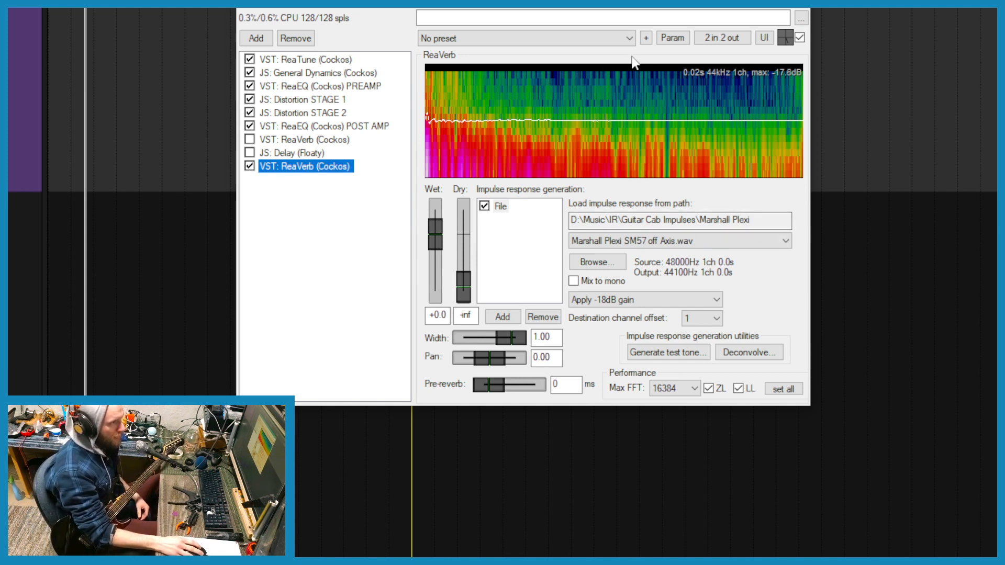
- Try to save the new ReaVerb's settings as the default preset "Marshall Plexi SM57 off axis", then cancel the save
{"action": "left_click", "coordinate": [646, 39]}
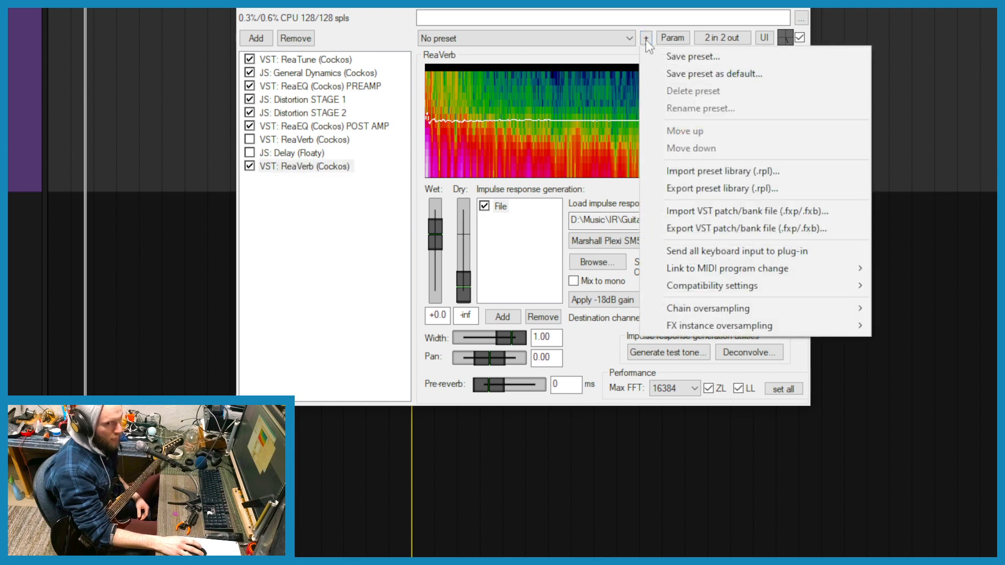
{"action": "left_click", "coordinate": [693, 76]}
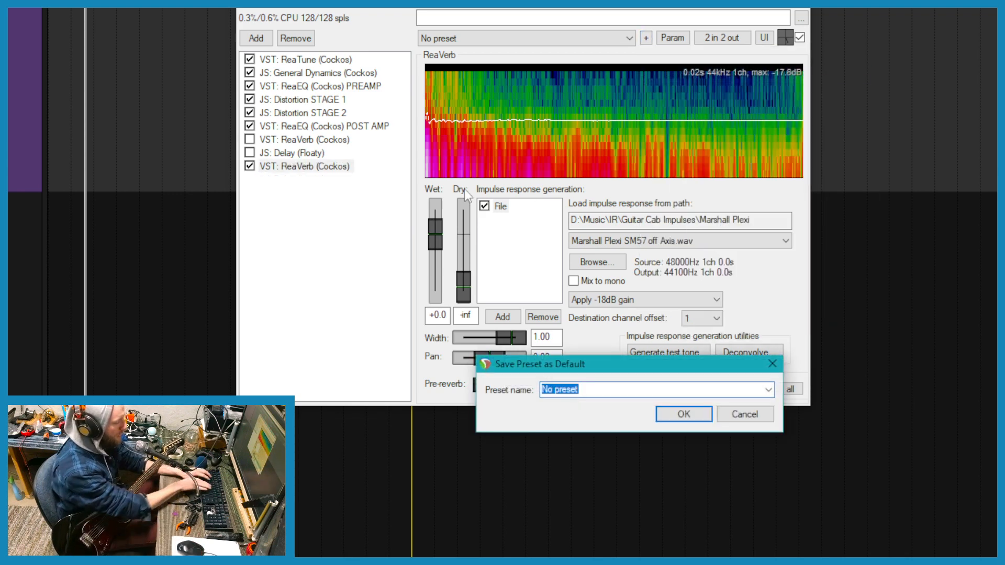
{"action": "type", "text": "M"}
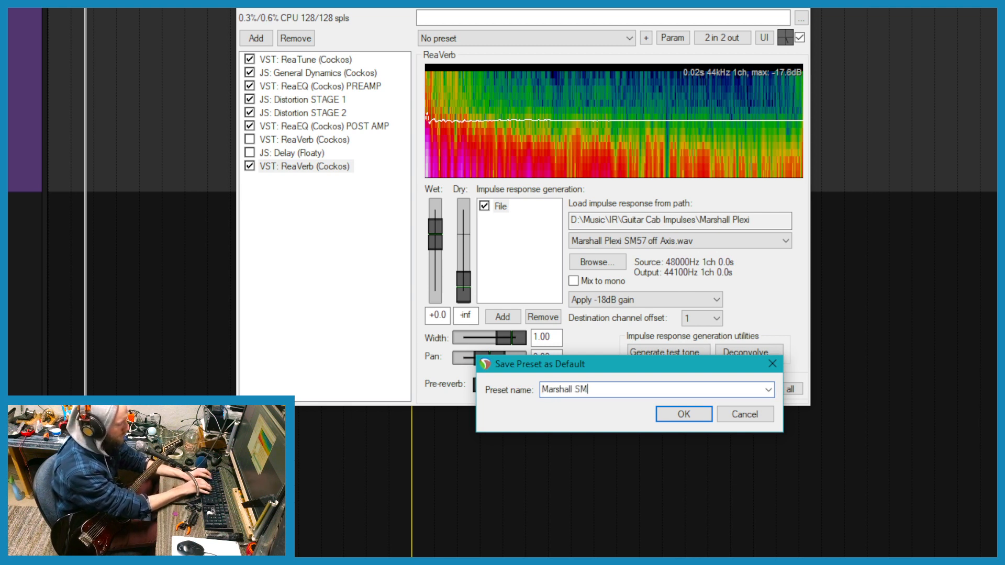
{"action": "type", "text": "arshall Plexi SM57 off axis"}
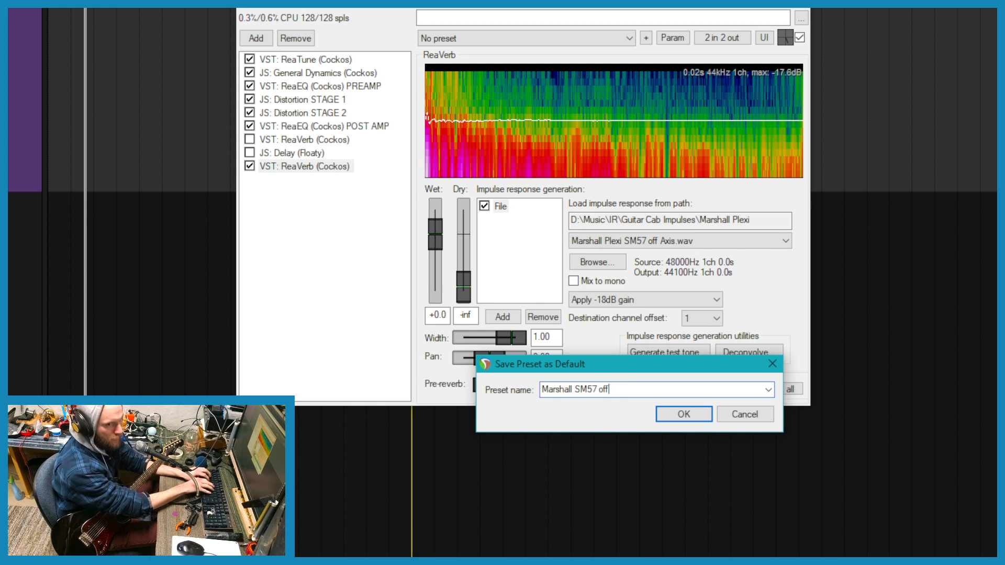
{"action": "key", "text": "Return"}
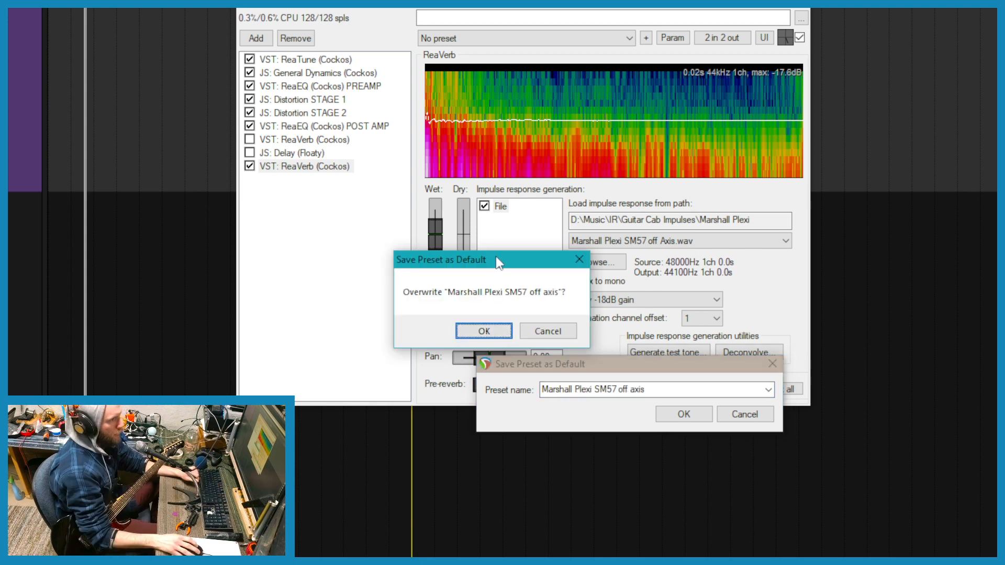
{"action": "left_click", "coordinate": [547, 330]}
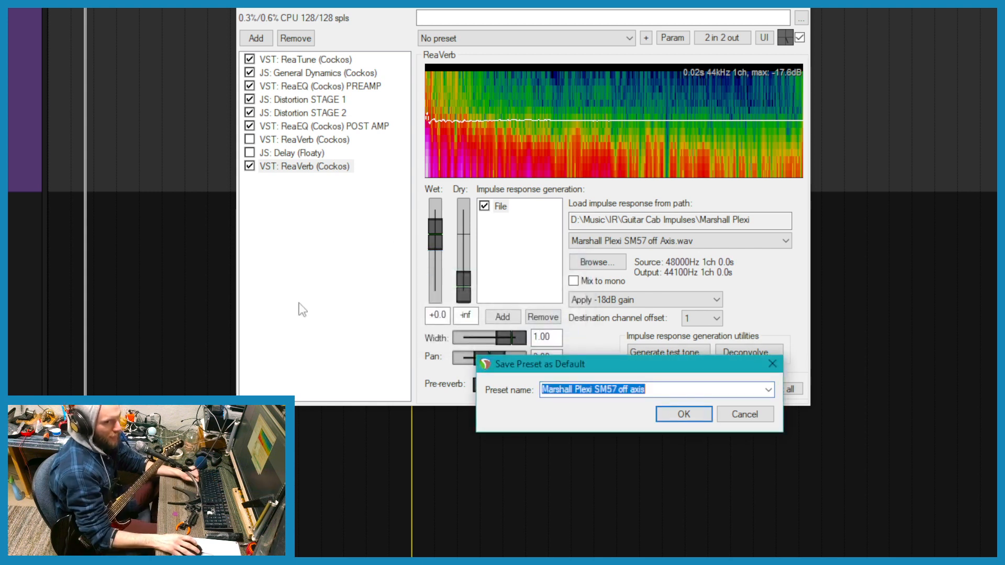
{"action": "key", "text": "Escape"}
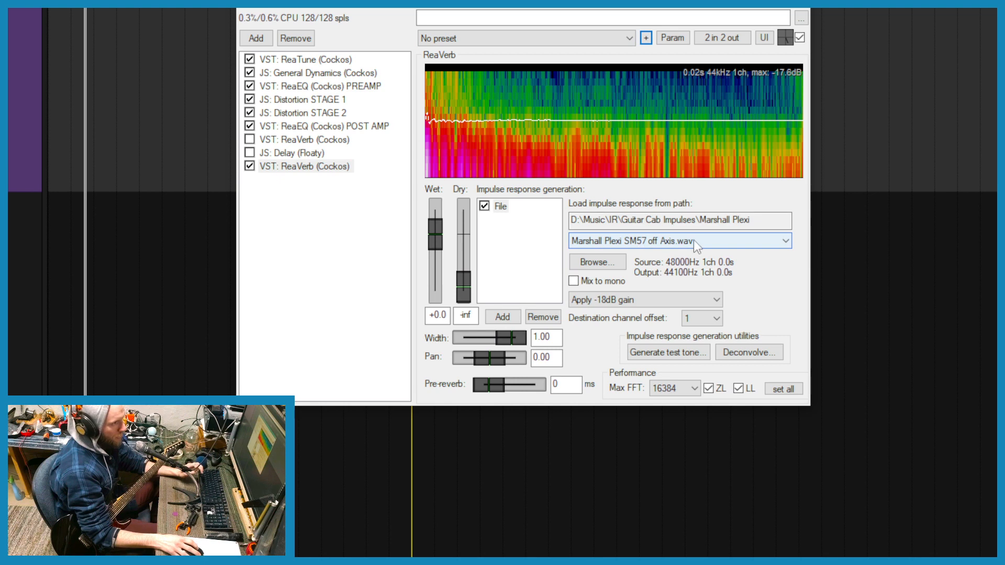
- Audition the impulse response files by switching between "Marshall Plexi SM57.wav" and "Marshall Plexi SM57 off Axis.wav", ending on the off-axis file
{"action": "scroll", "coordinate": [672, 245], "scroll_direction": "down", "scroll_amount": 1}
{"action": "left_click", "coordinate": [671, 246]}
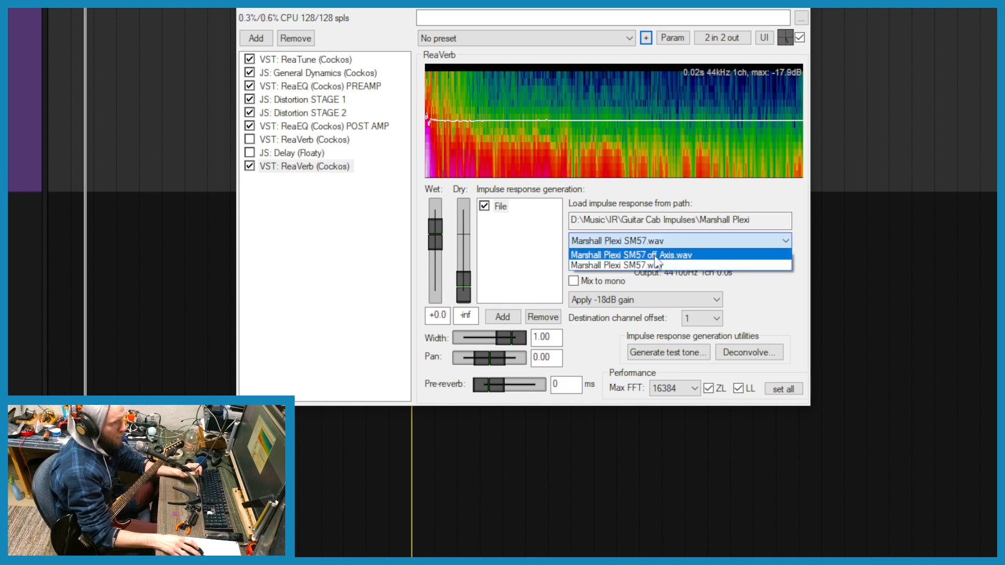
{"action": "left_click", "coordinate": [670, 243]}
{"action": "scroll", "coordinate": [668, 243], "scroll_direction": "up", "scroll_amount": 1}
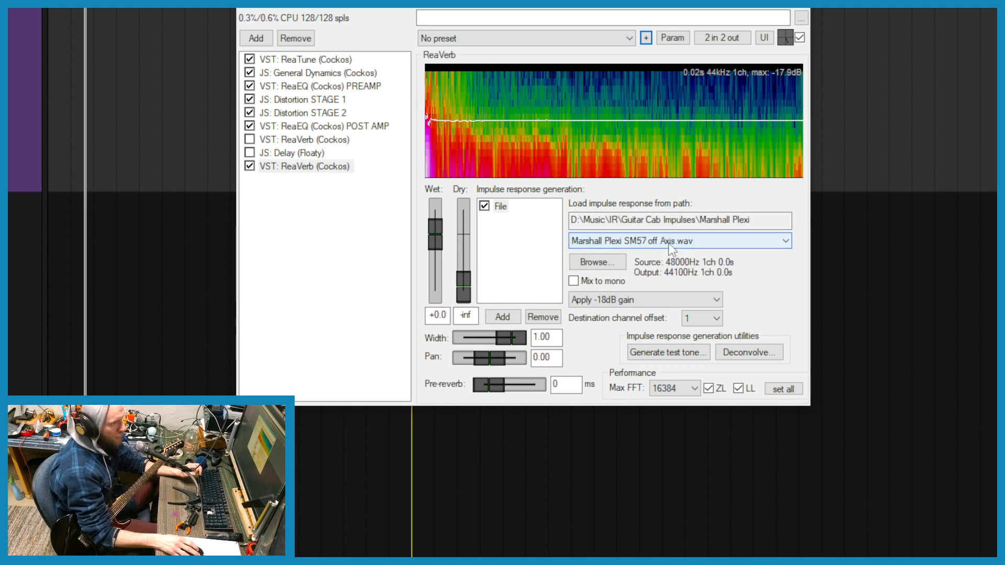
{"action": "scroll", "coordinate": [667, 243], "scroll_direction": "down", "scroll_amount": 1}
{"action": "left_click", "coordinate": [668, 243]}
{"action": "left_click", "coordinate": [669, 244]}
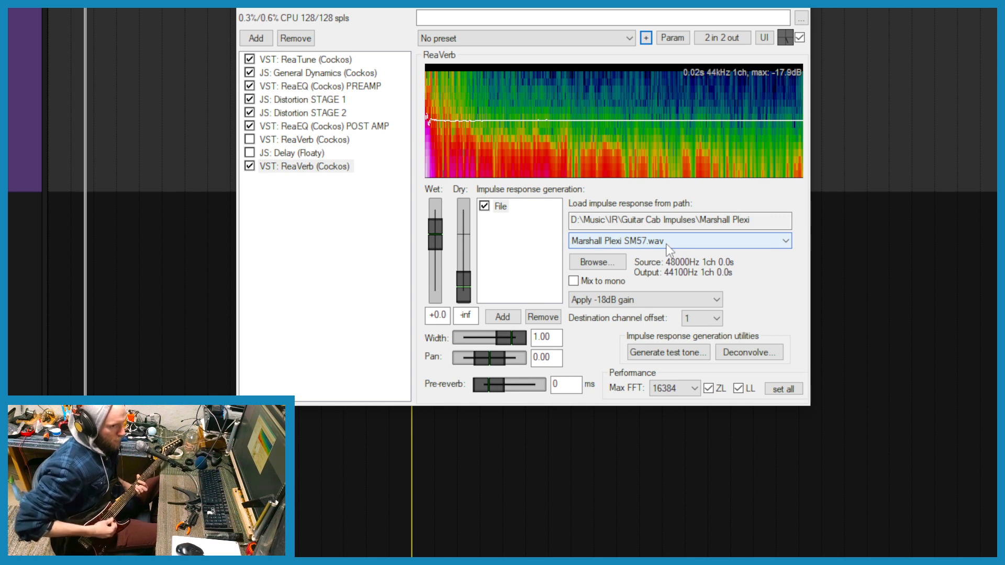
{"action": "scroll", "coordinate": [661, 243], "scroll_direction": "down", "scroll_amount": 1}
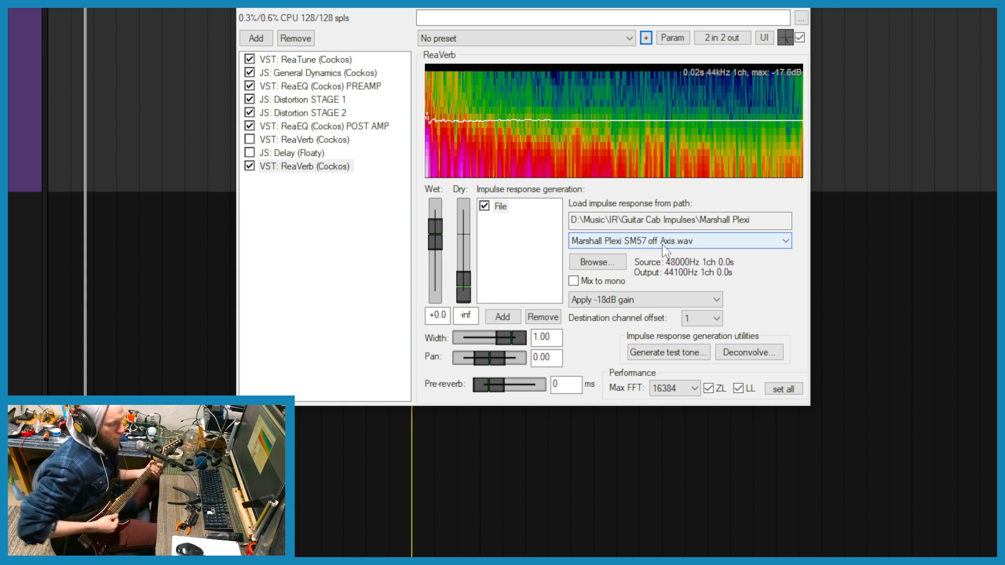
- Remove the second ReaVerb from the chain and re-enable the original ReaVerb
{"action": "left_click", "coordinate": [297, 216]}
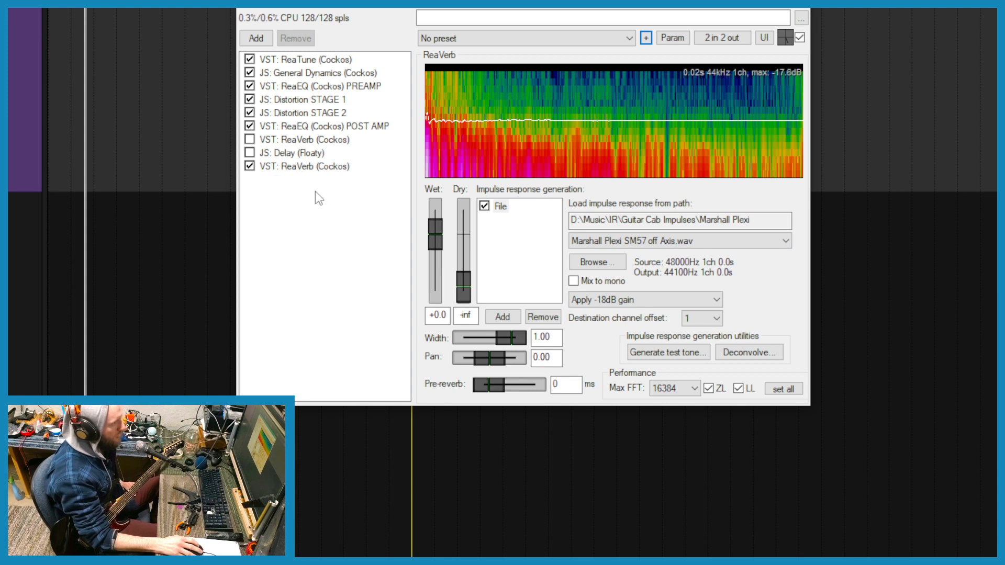
{"action": "left_click", "coordinate": [315, 167]}
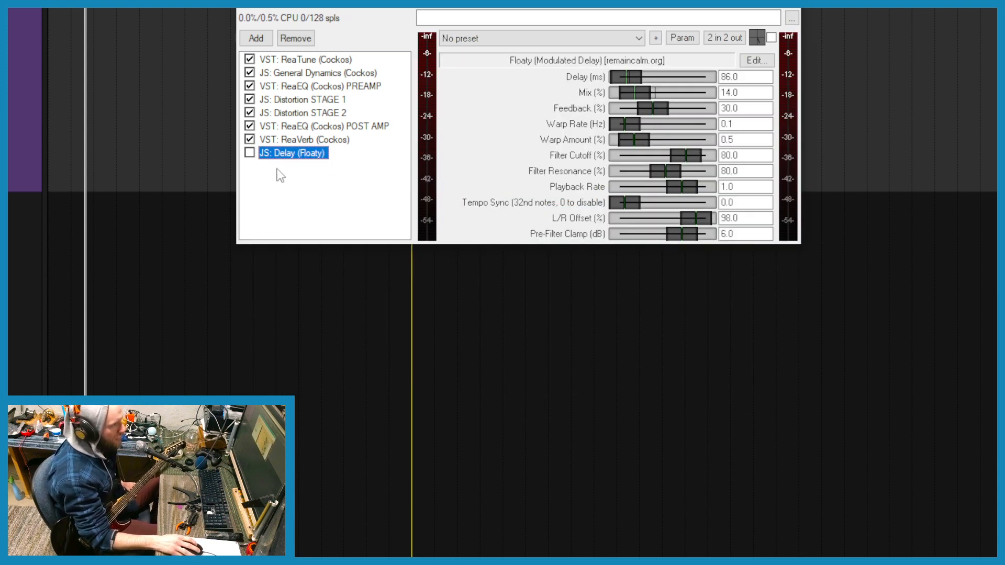
- Enable the Delay (Floaty) effect at the end of the chain
{"action": "left_click", "coordinate": [250, 153]}
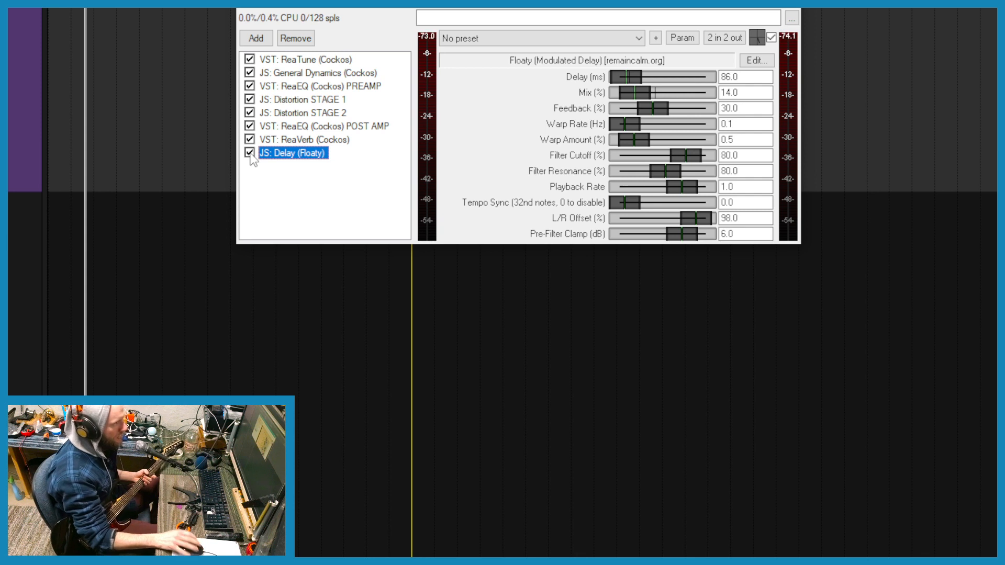